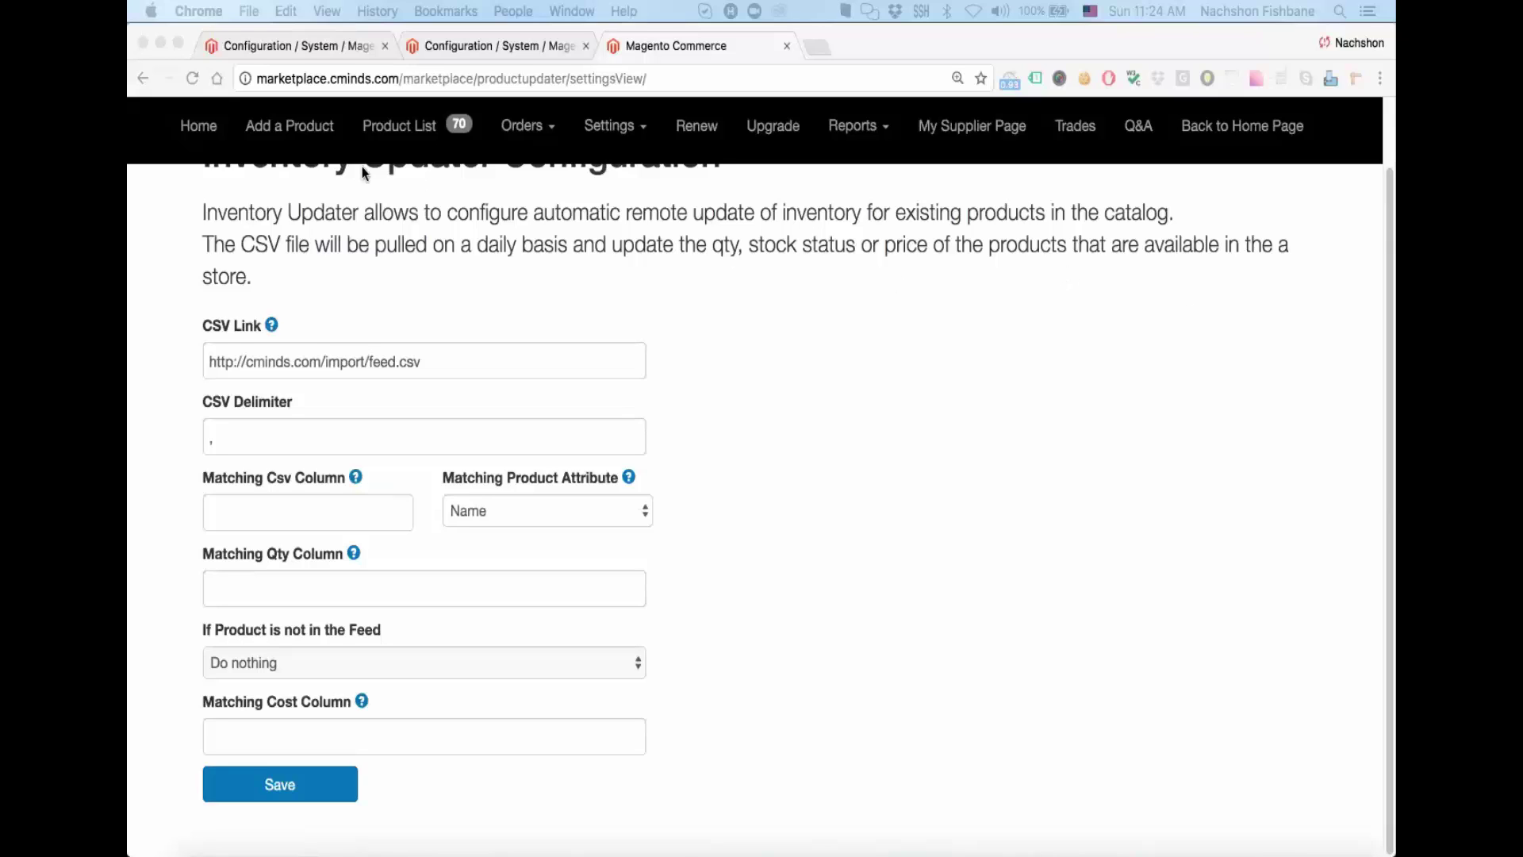
Step: Review the Inventory Import options in the admin Products Settings and the CSV Import options in the supplier product uploader's Configuration
left_click(289, 46)
scroll(660, 634, "down", 10)
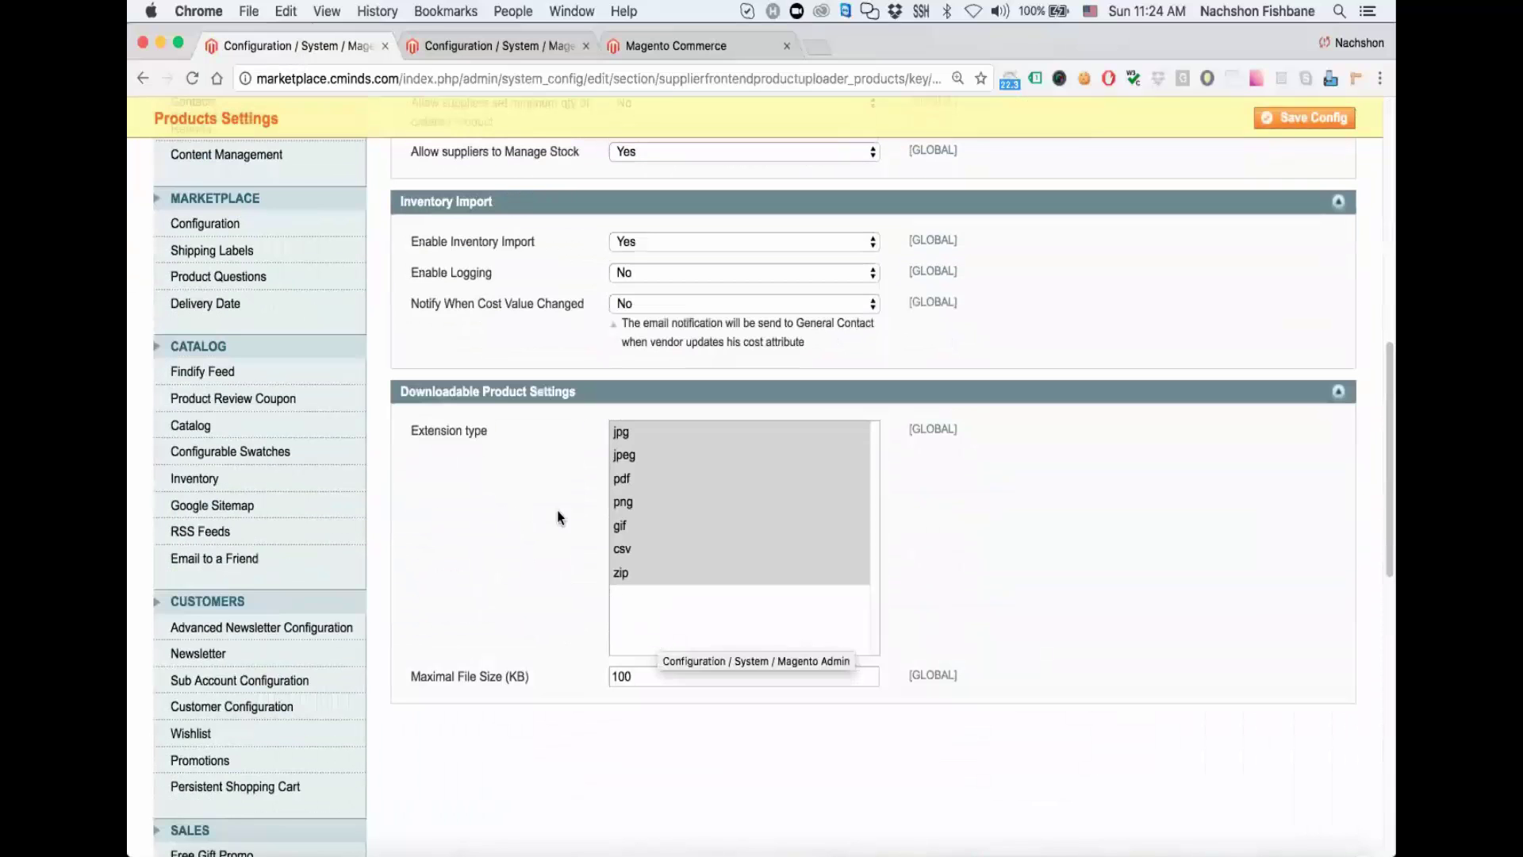
left_click(497, 49)
scroll(459, 259, "down", 10)
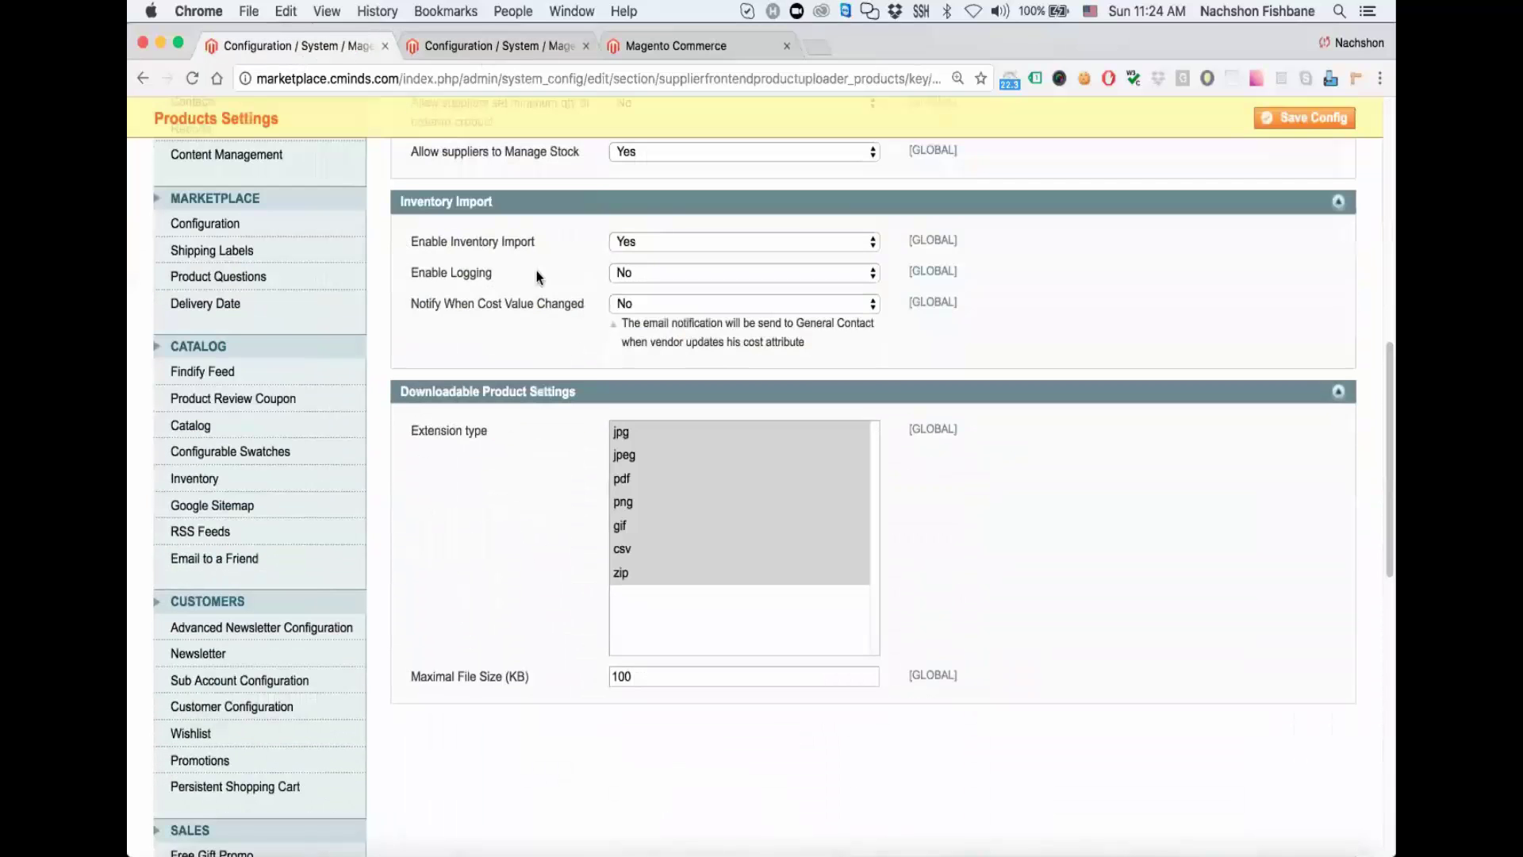
scroll(494, 373, "up", 1)
scroll(494, 372, "up", 2)
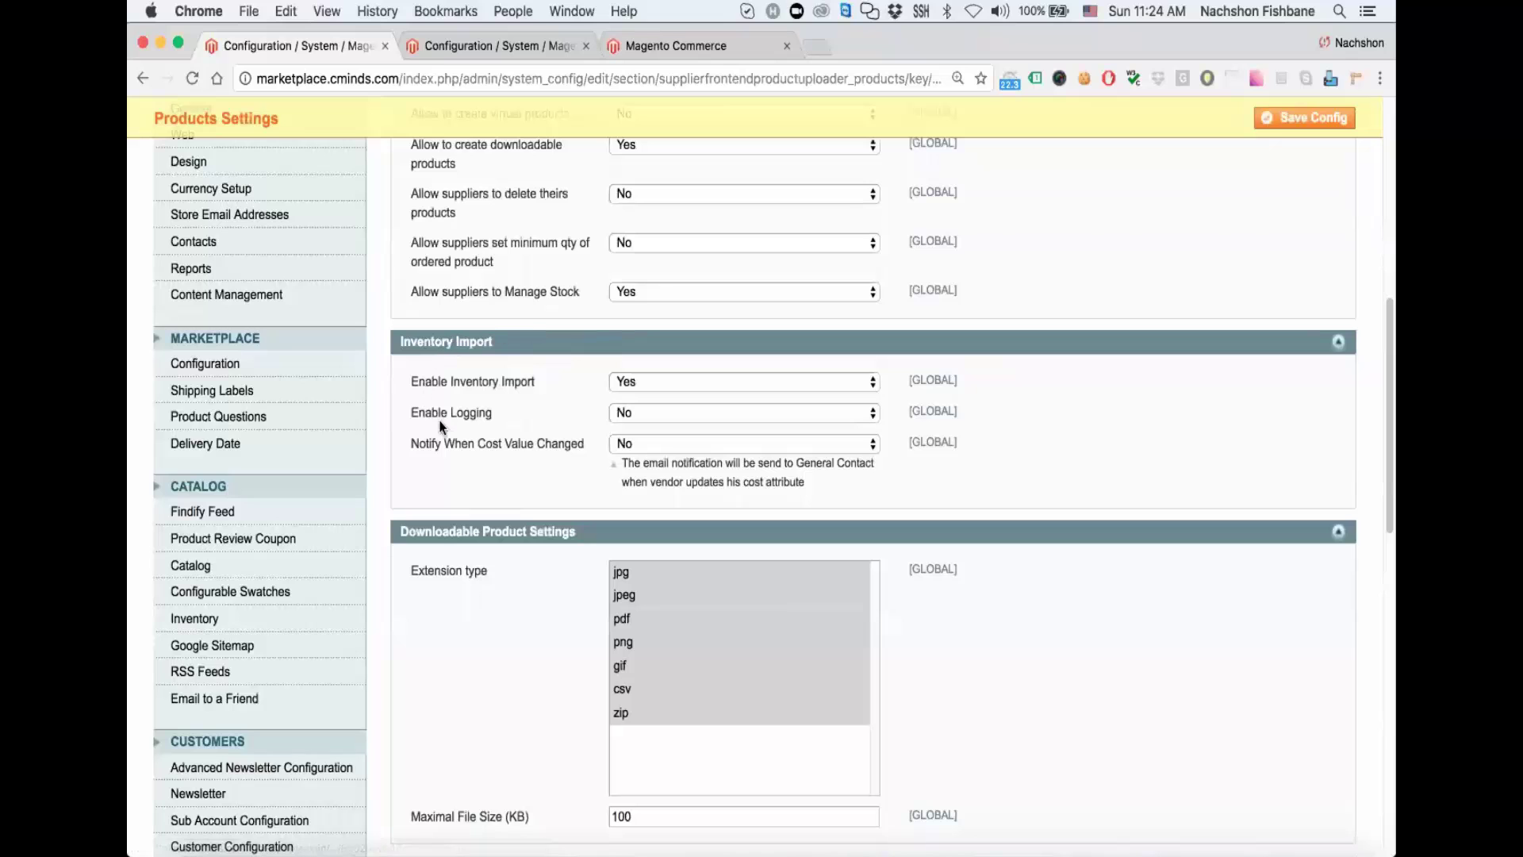
scroll(506, 416, "up", 5)
scroll(506, 417, "up", 3)
scroll(506, 417, "down", 3)
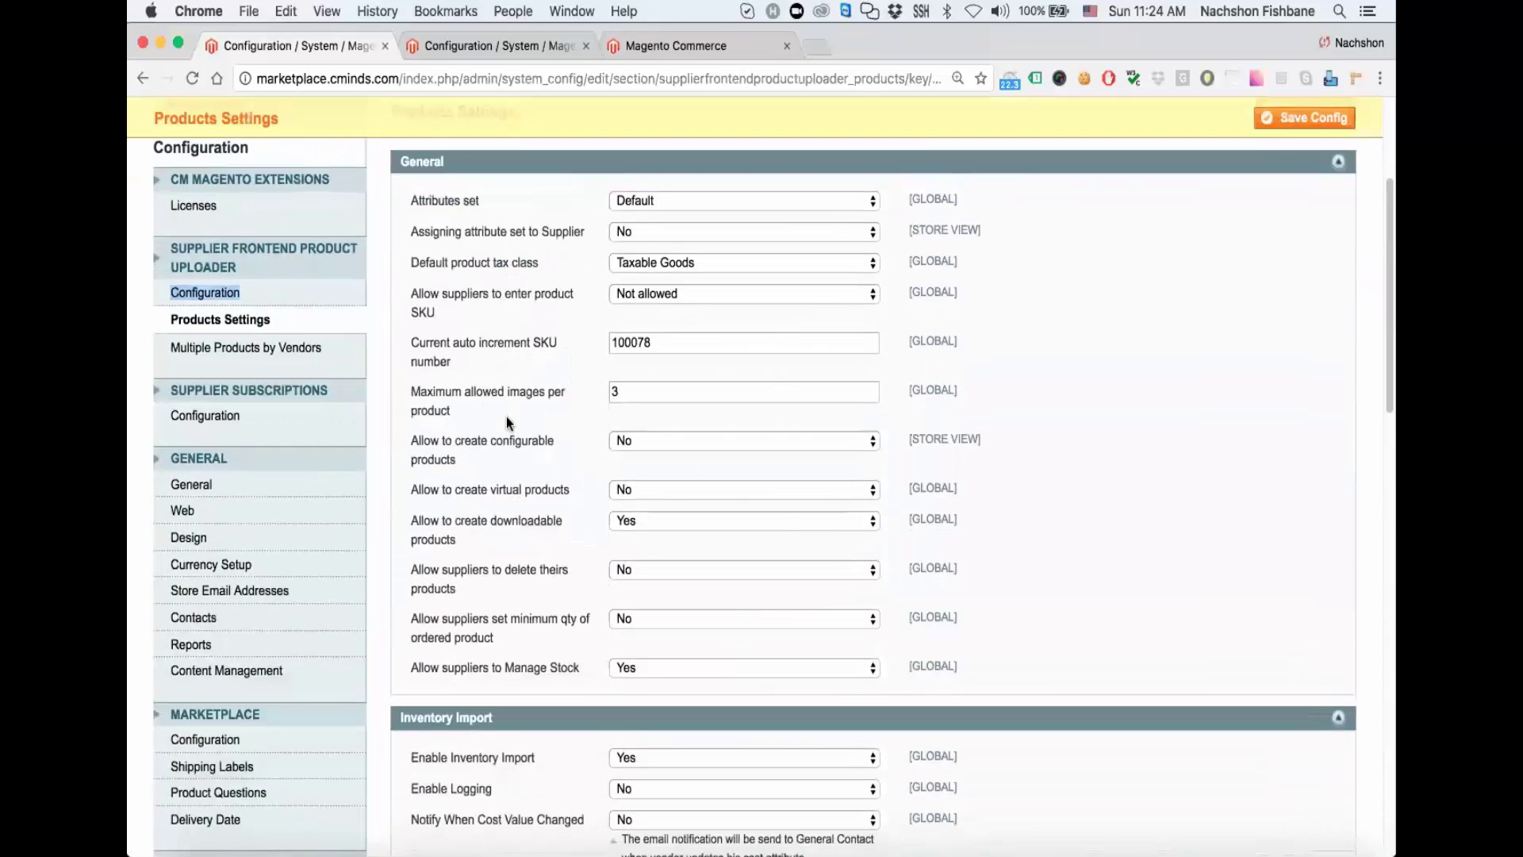
scroll(546, 426, "down", 3)
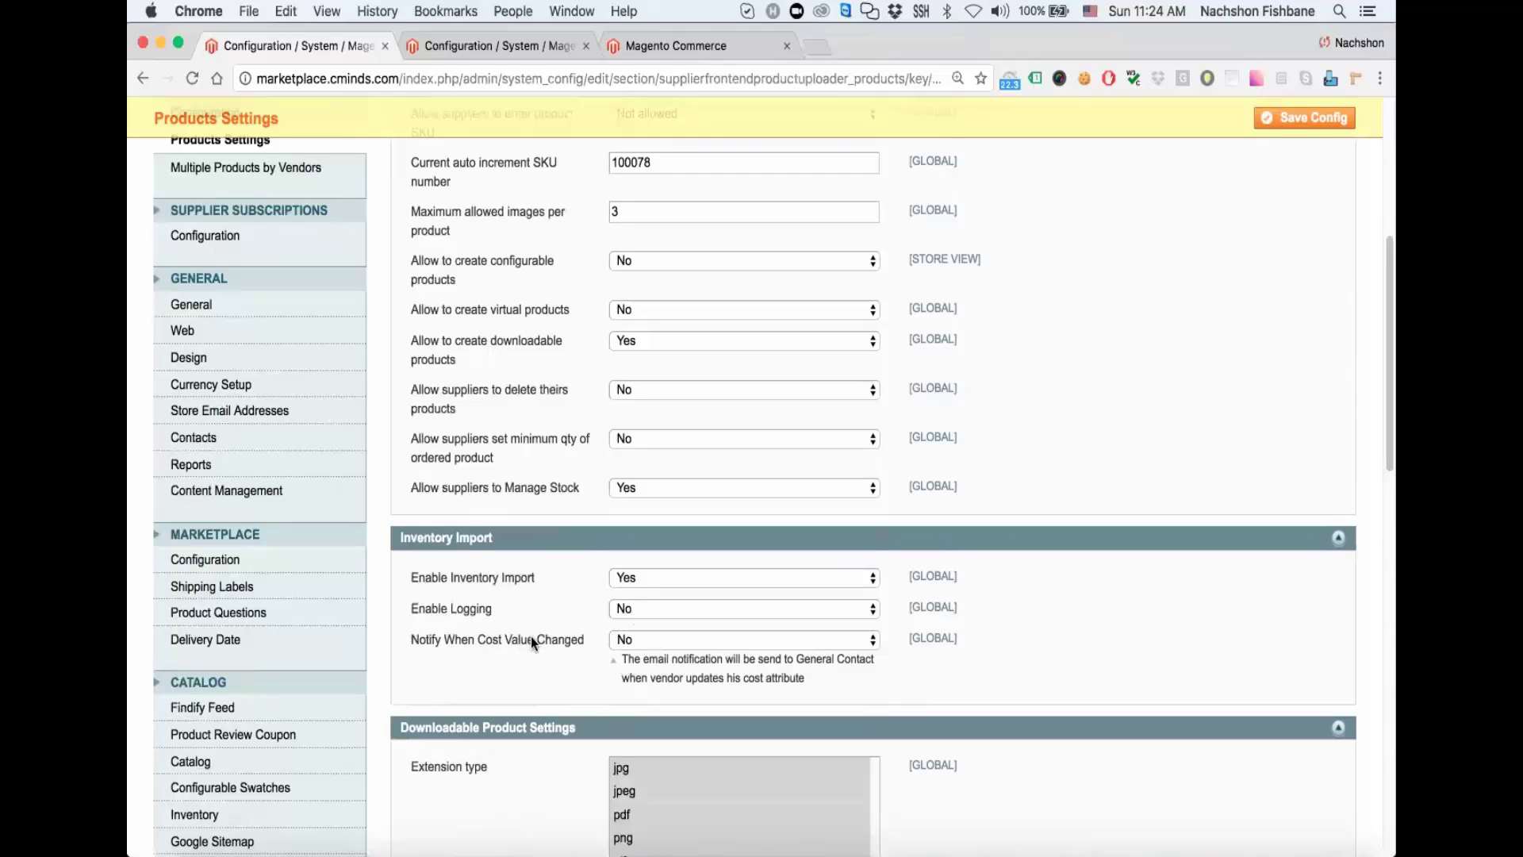
left_click(512, 46)
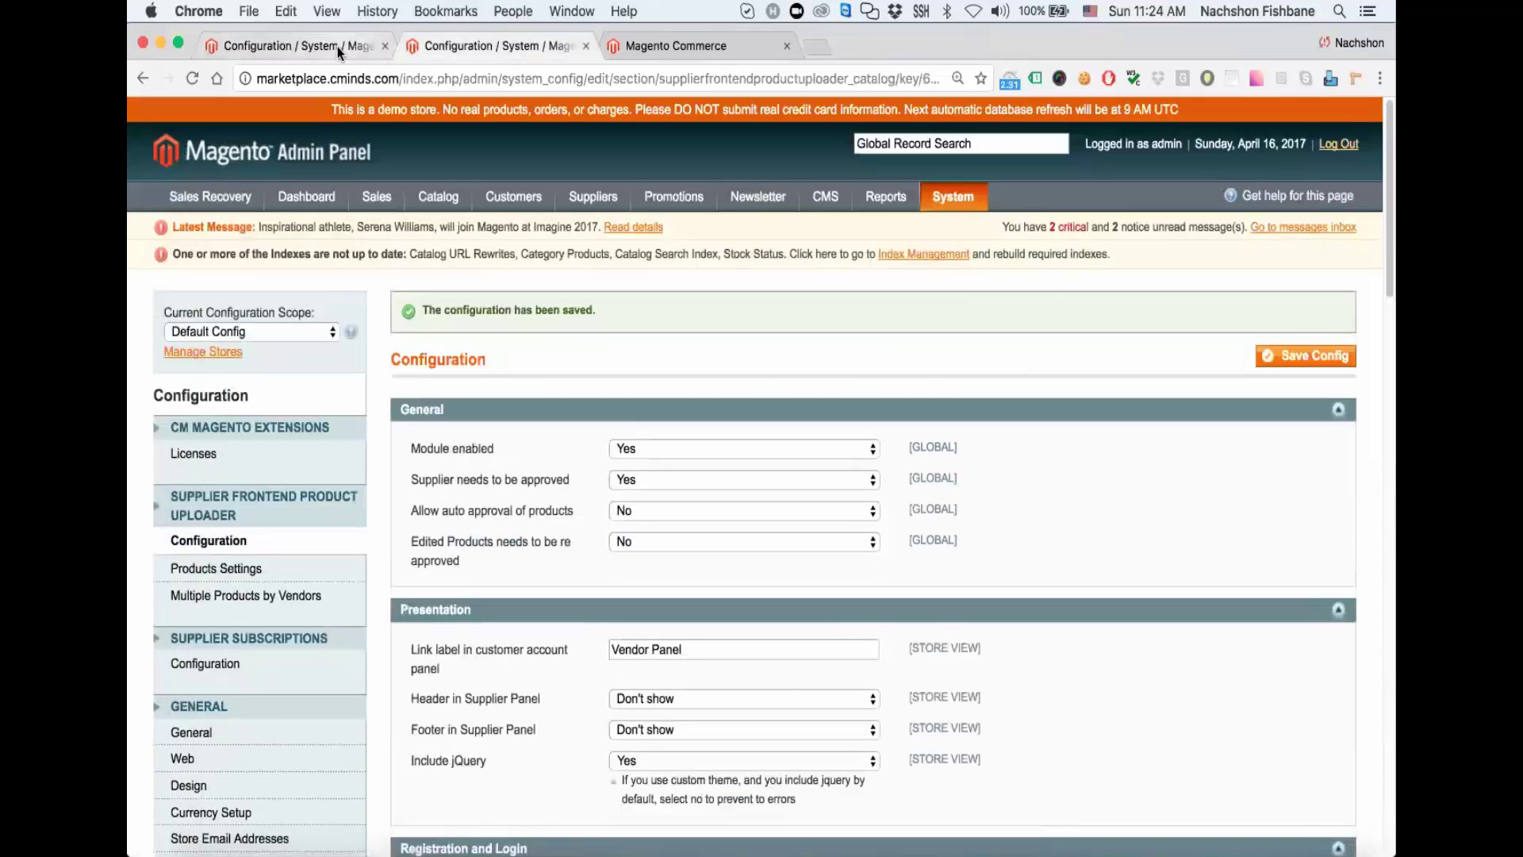
scroll(578, 535, "down", 20)
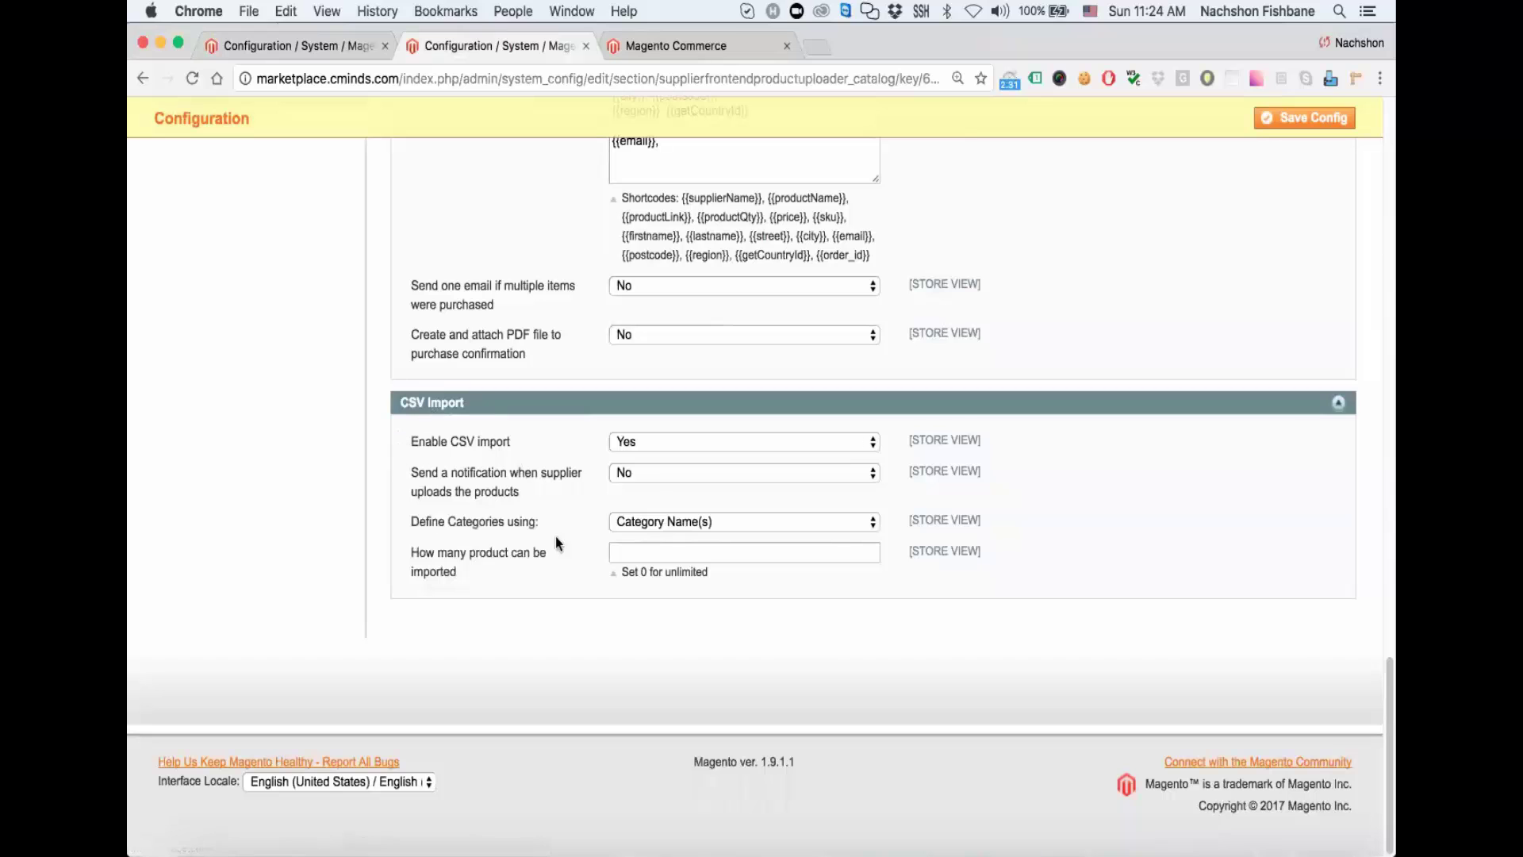
Step: Return to the supplier's Inventory Updater page, reload it and show the available Import options
left_click(670, 46)
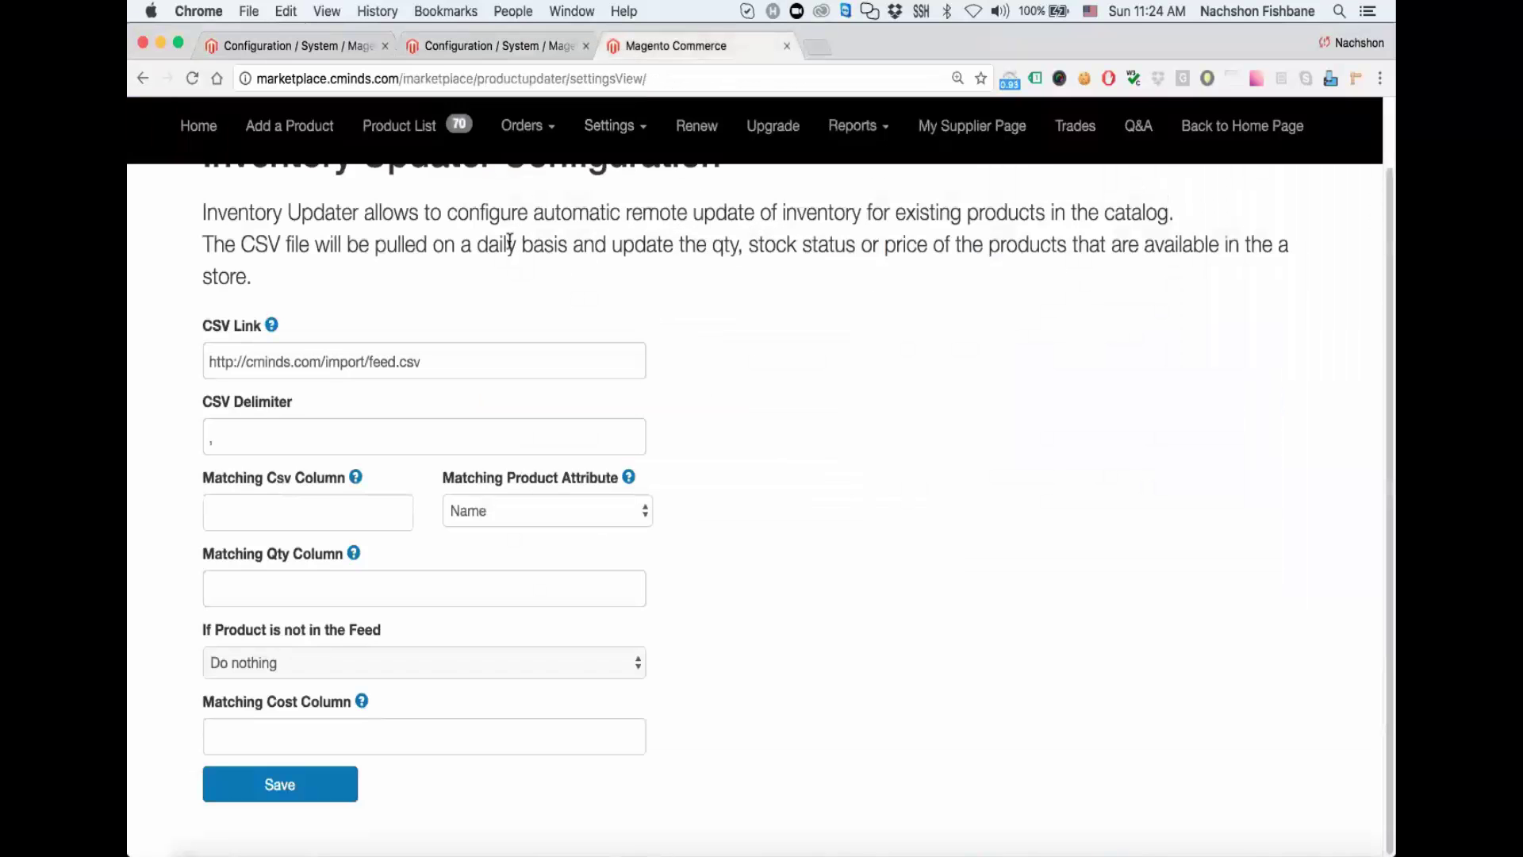
key("super+r")
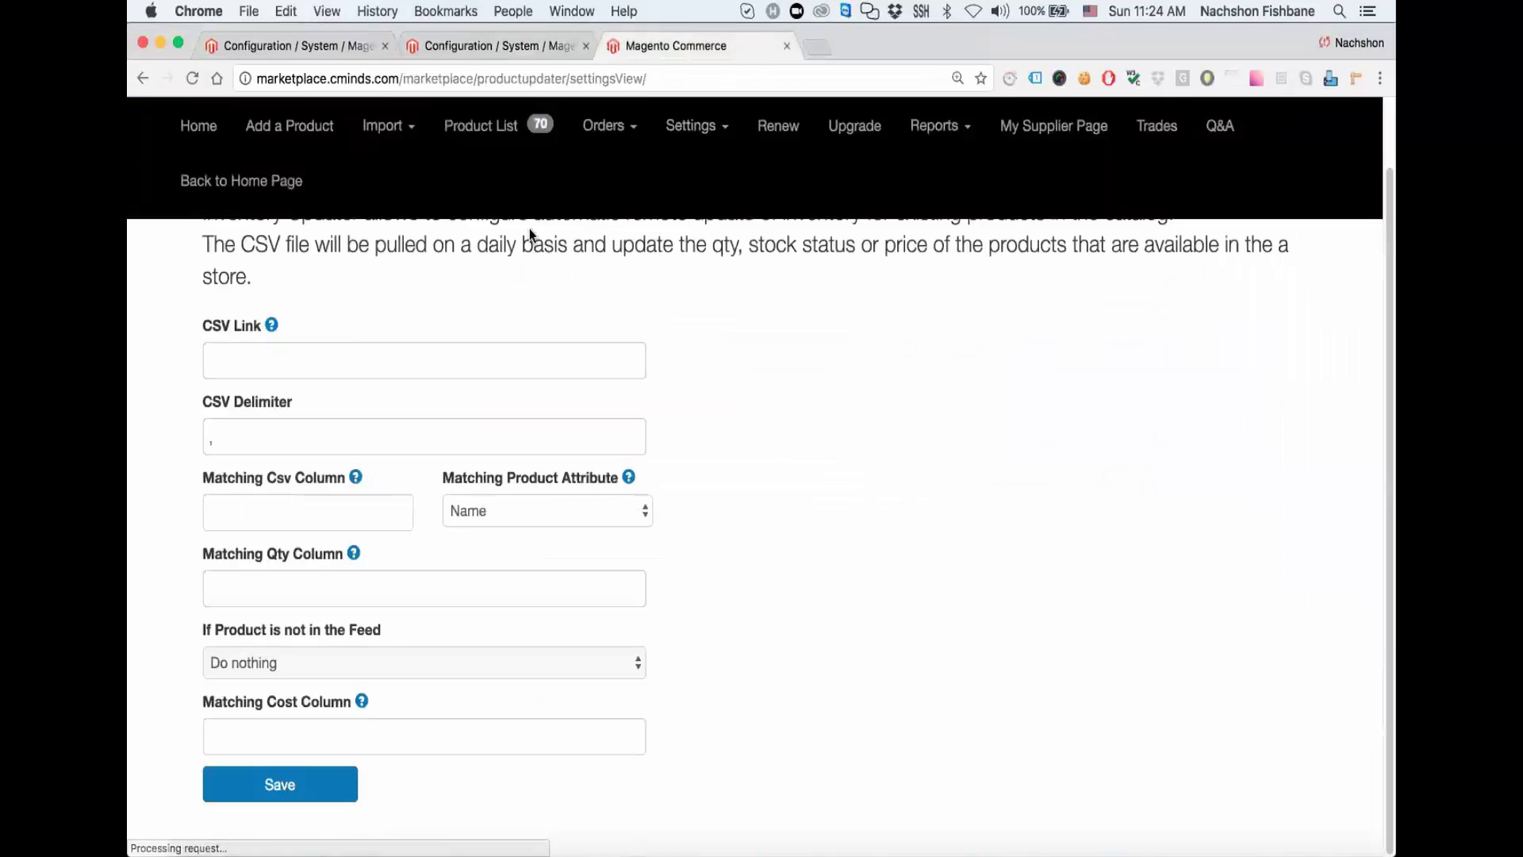
left_click(411, 135)
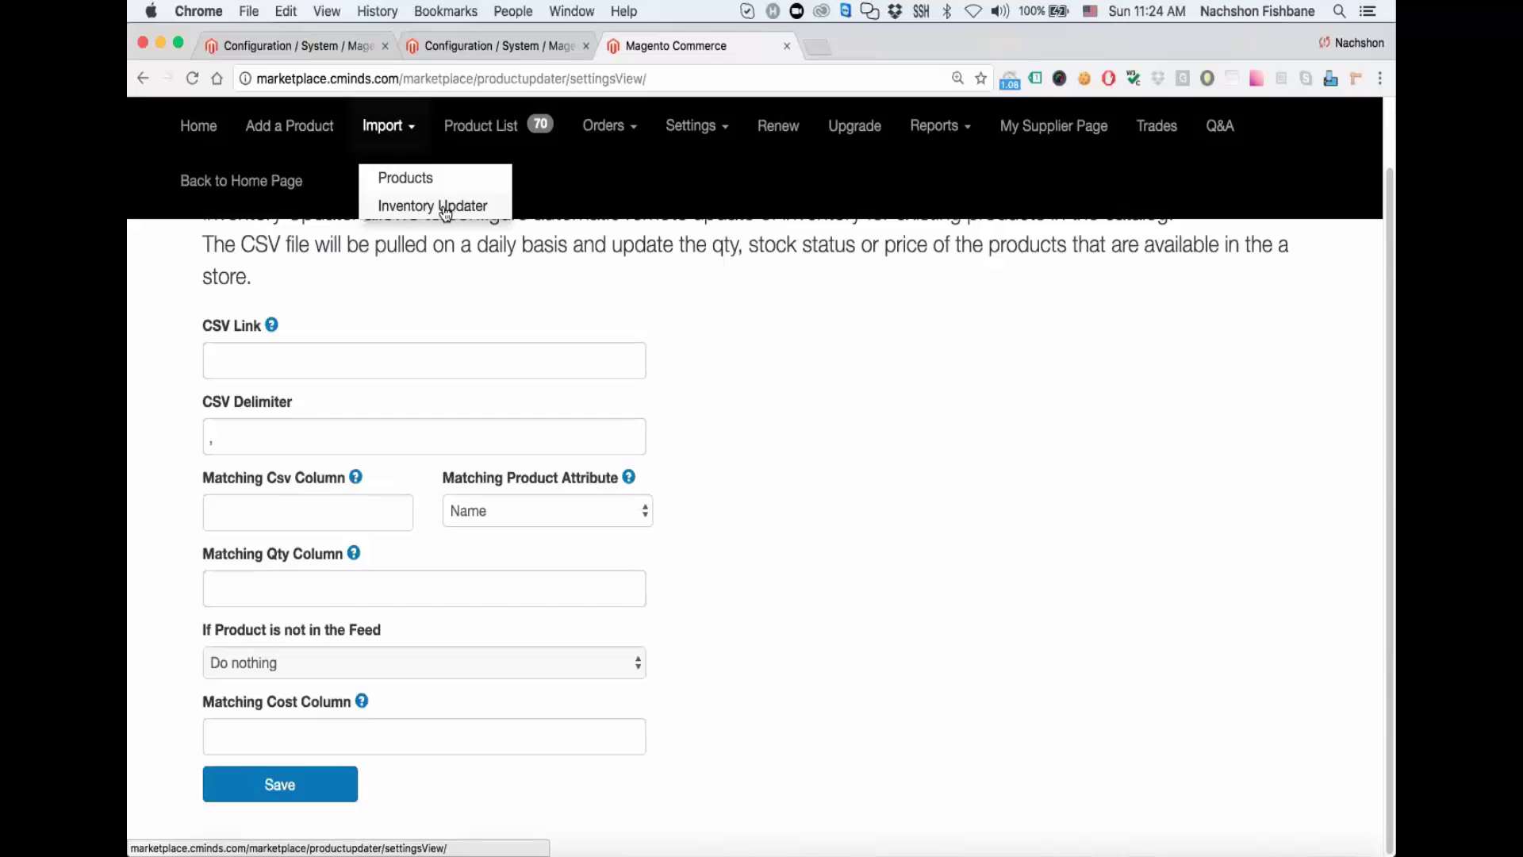
Step: Set the CSV Link of the inventory updater to cminds.com/import/feed.csv
left_click(373, 367)
scroll(418, 340, "up", 2)
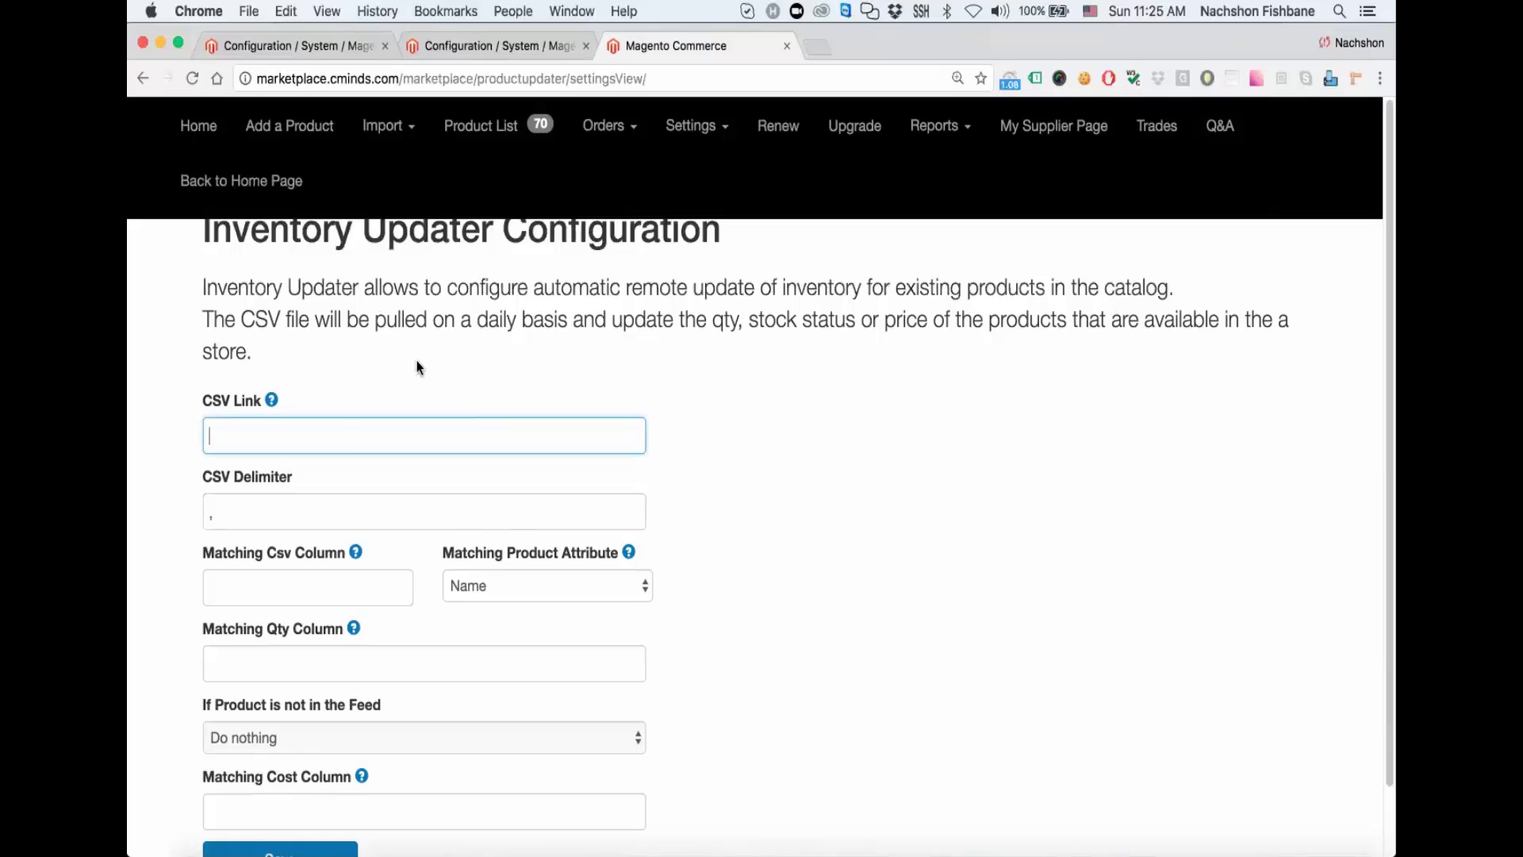
type("cminds.com/import/feed.csv")
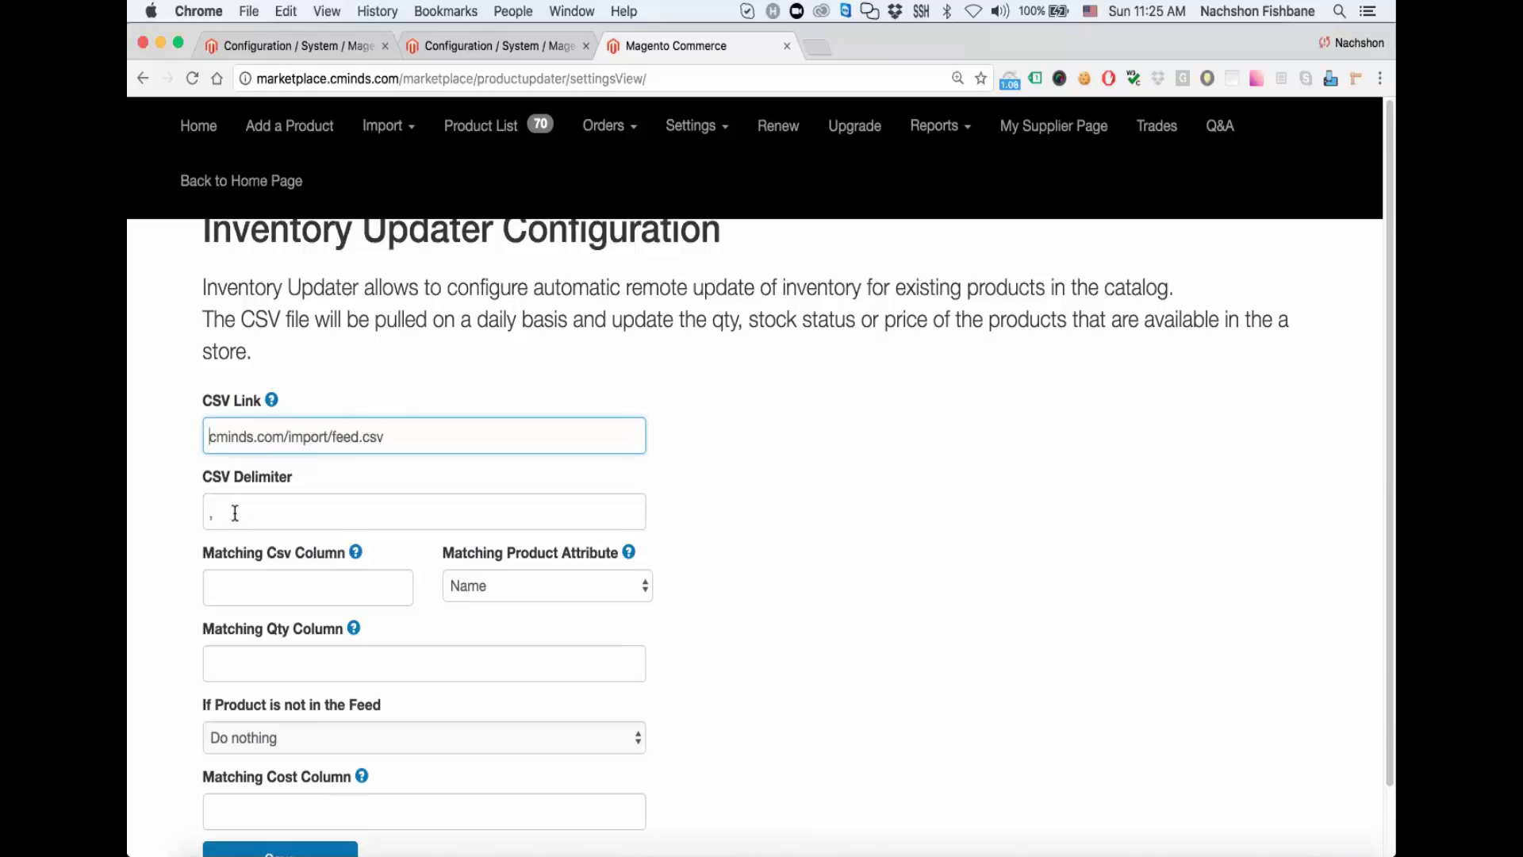
Step: Set the Matching Csv Column to PRODUCT_ITEM_ID from the product CSV in OpenOffice Calc and match it to the SKU attribute
scroll(258, 506, "down", 2)
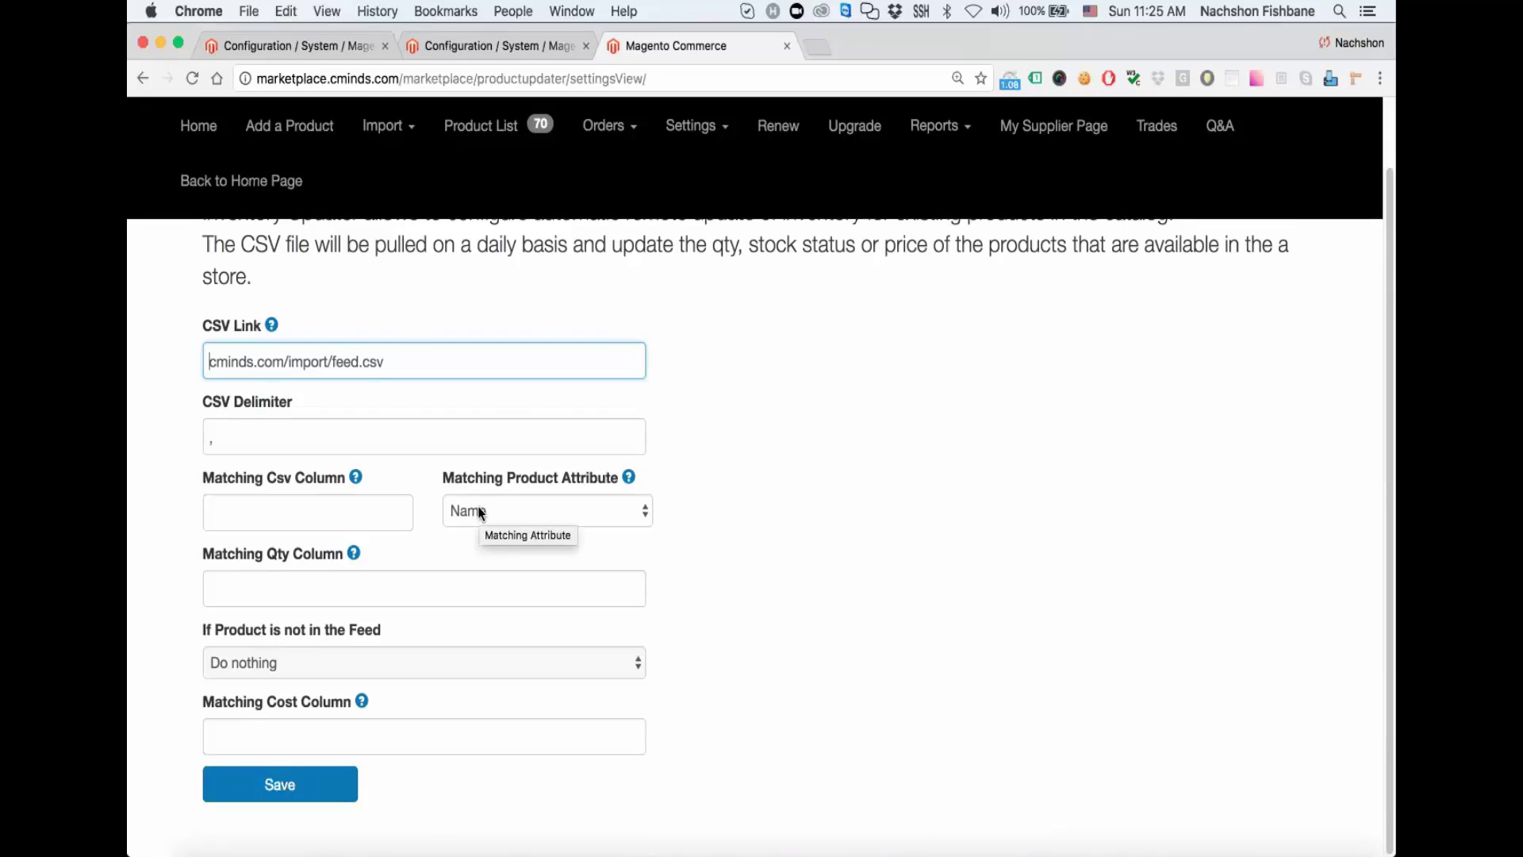
key("super+Tab")
double_click(227, 179)
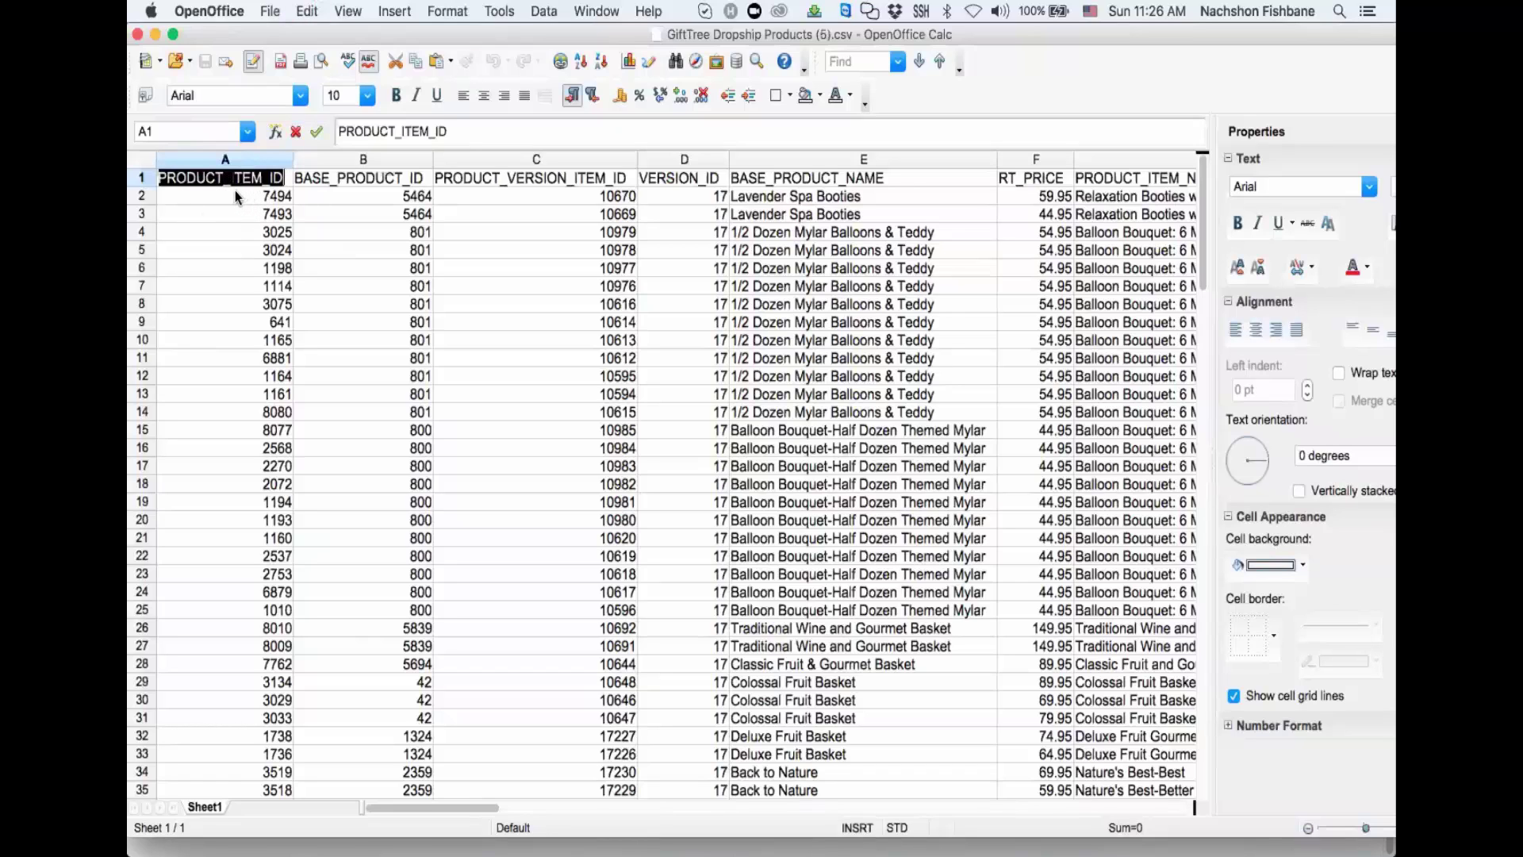
key("super+Tab")
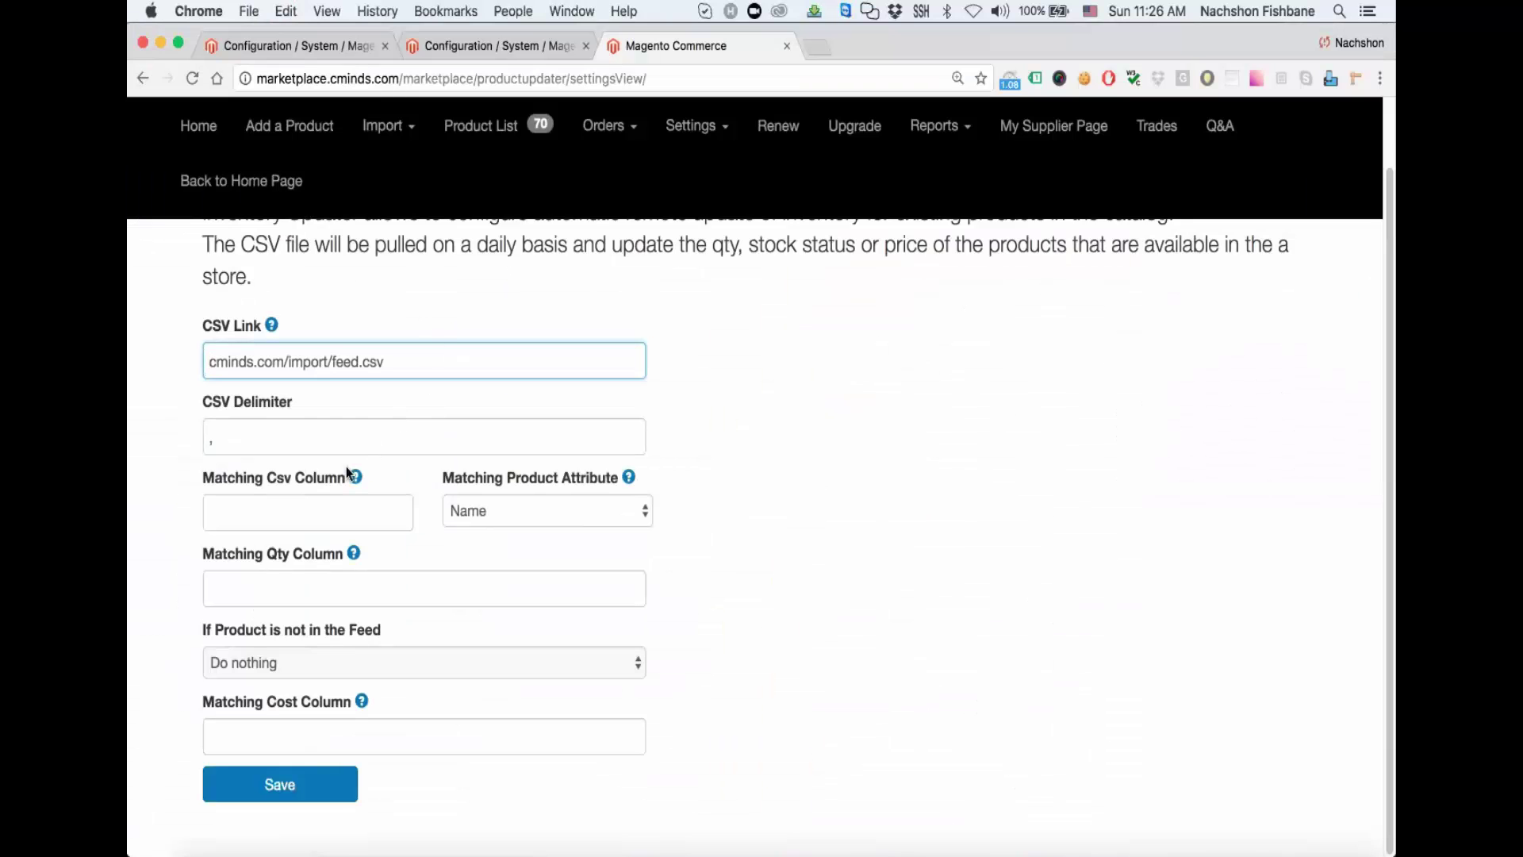
left_click(315, 498)
type("PRODUCT_ITEM_ID")
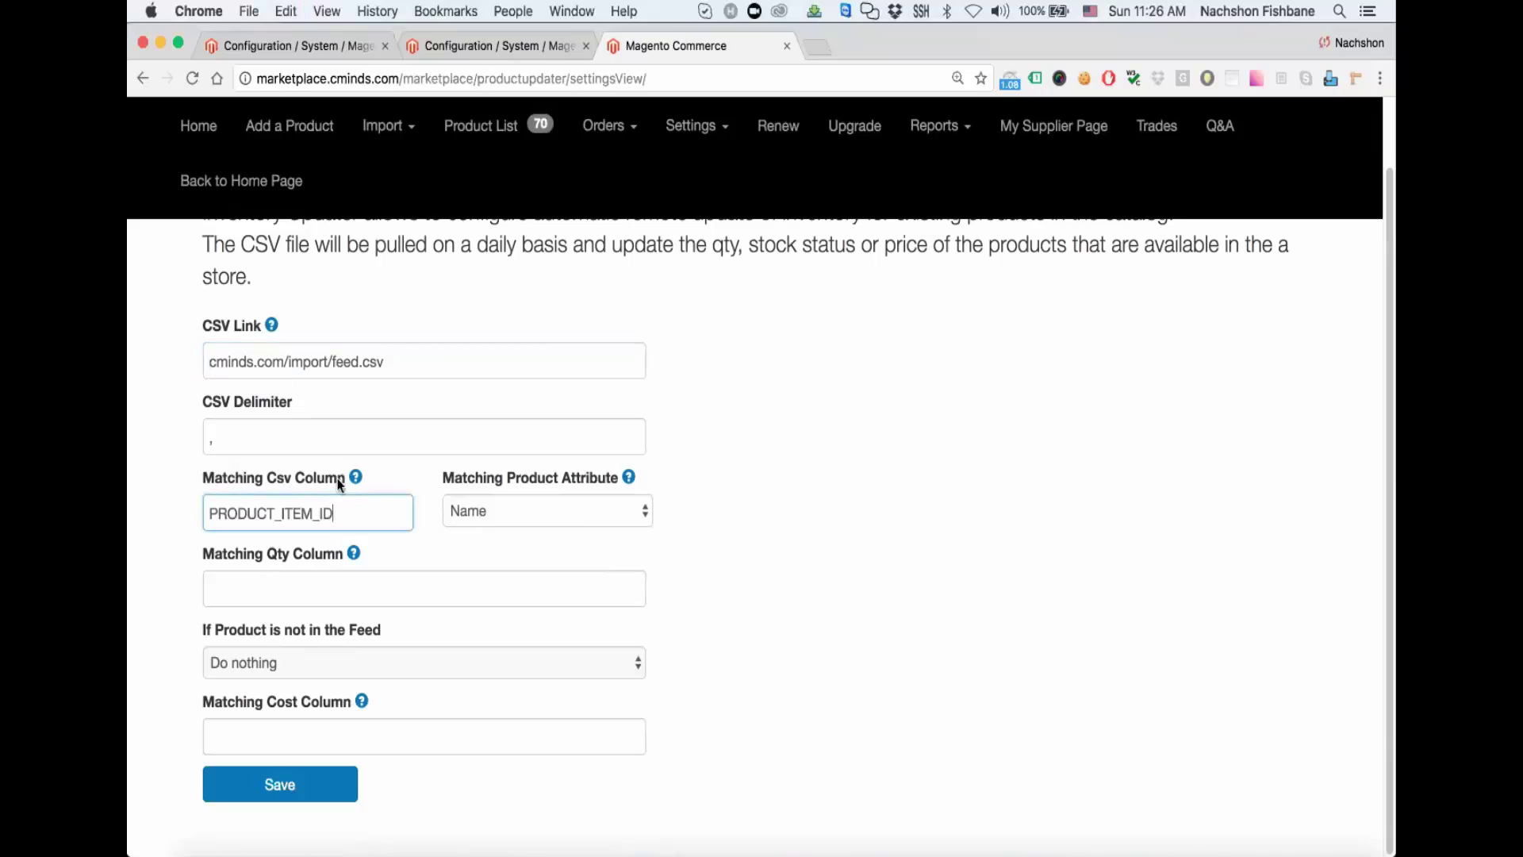
left_click(528, 504)
left_click(520, 574)
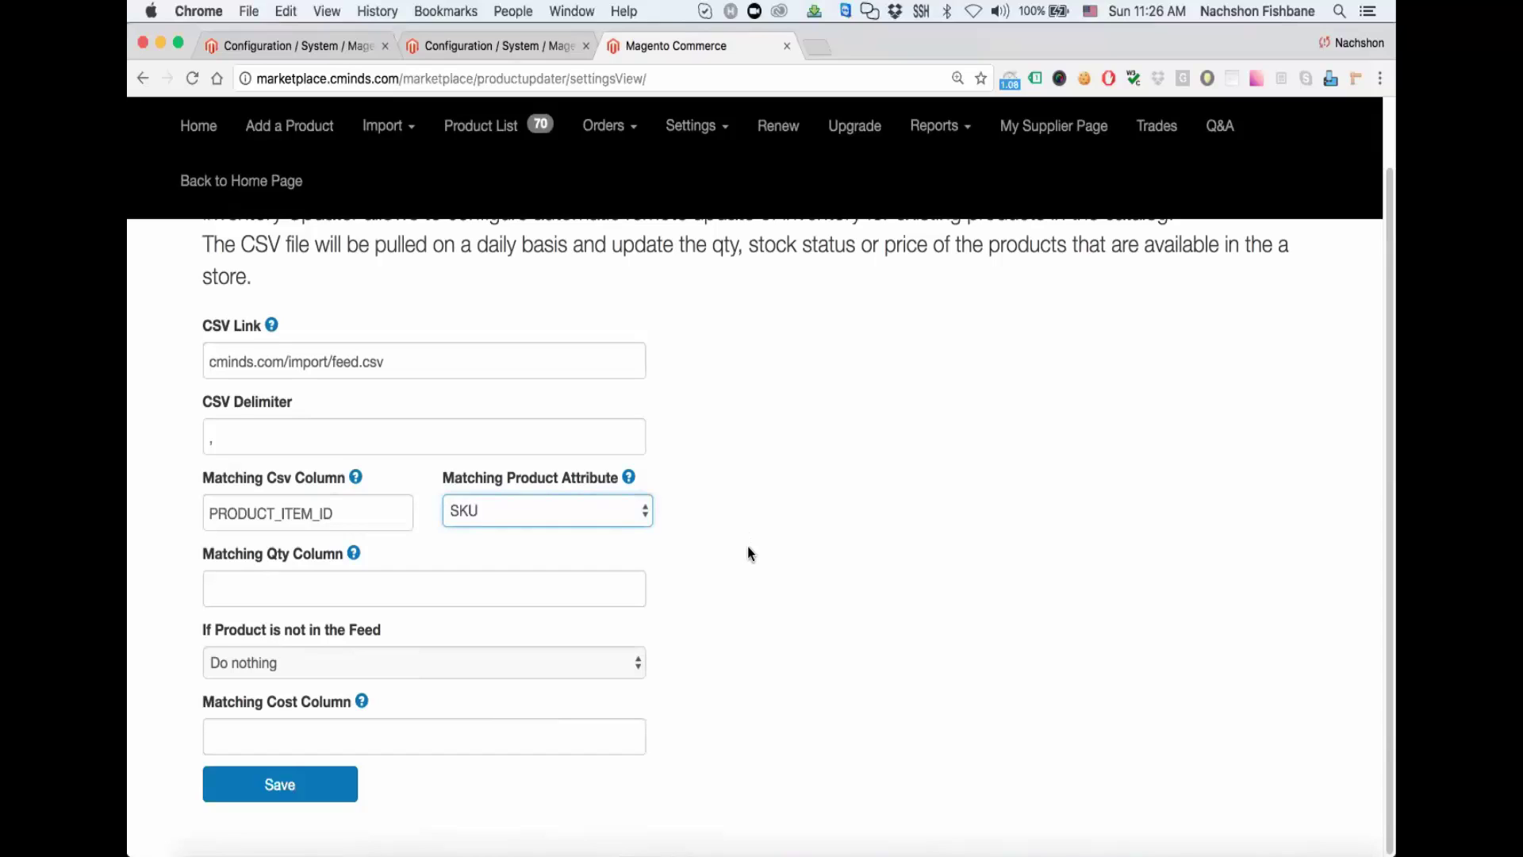
Step: Copy the QTY header from the OpenOffice Calc sheet into Matching Qty Column and keep Do nothing for products not in the feed
left_click(260, 574)
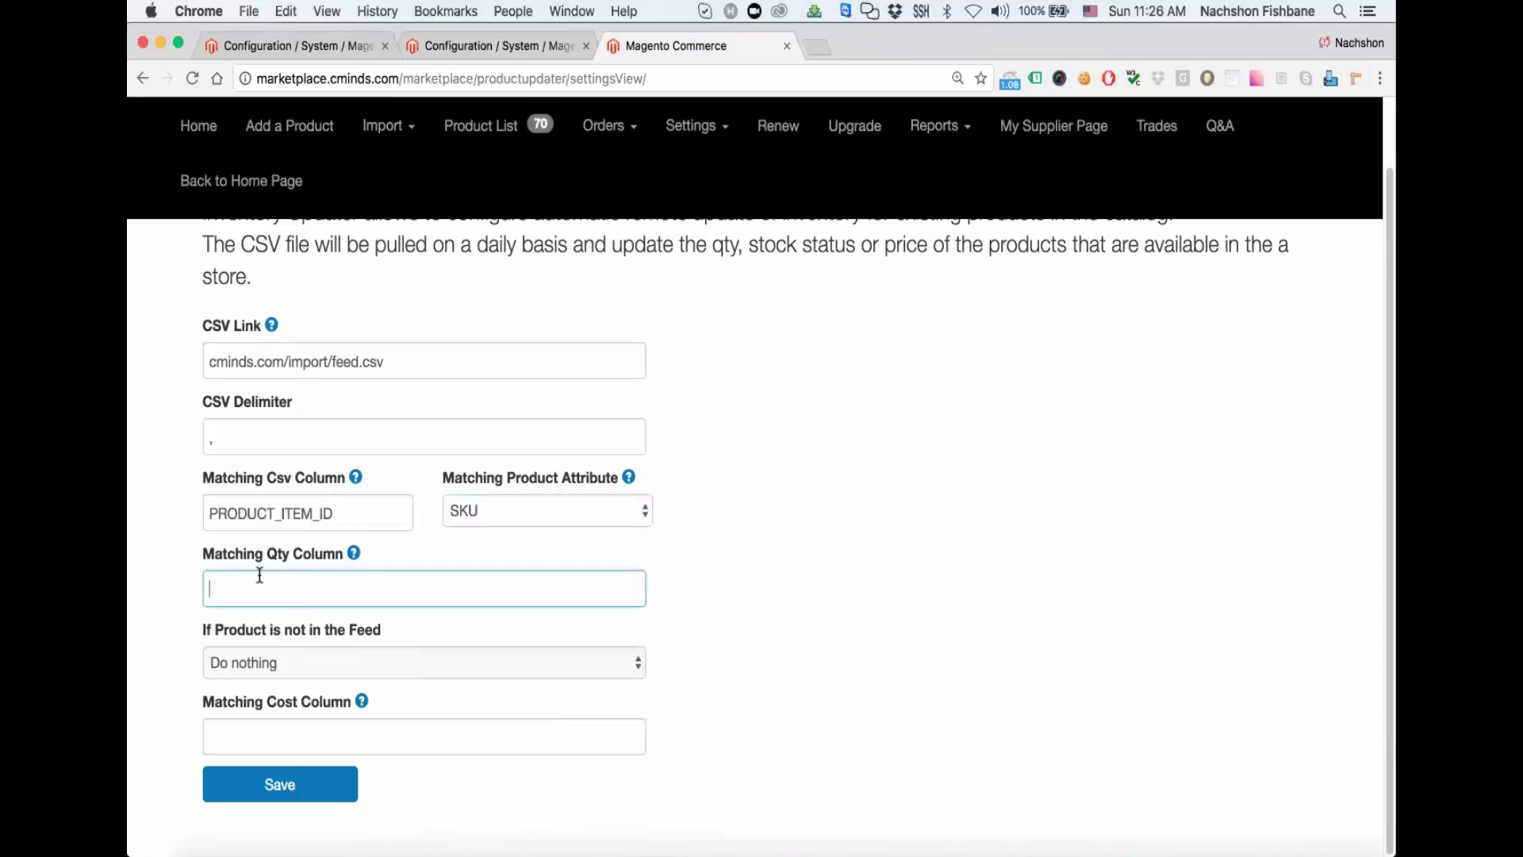
key("super+Tab")
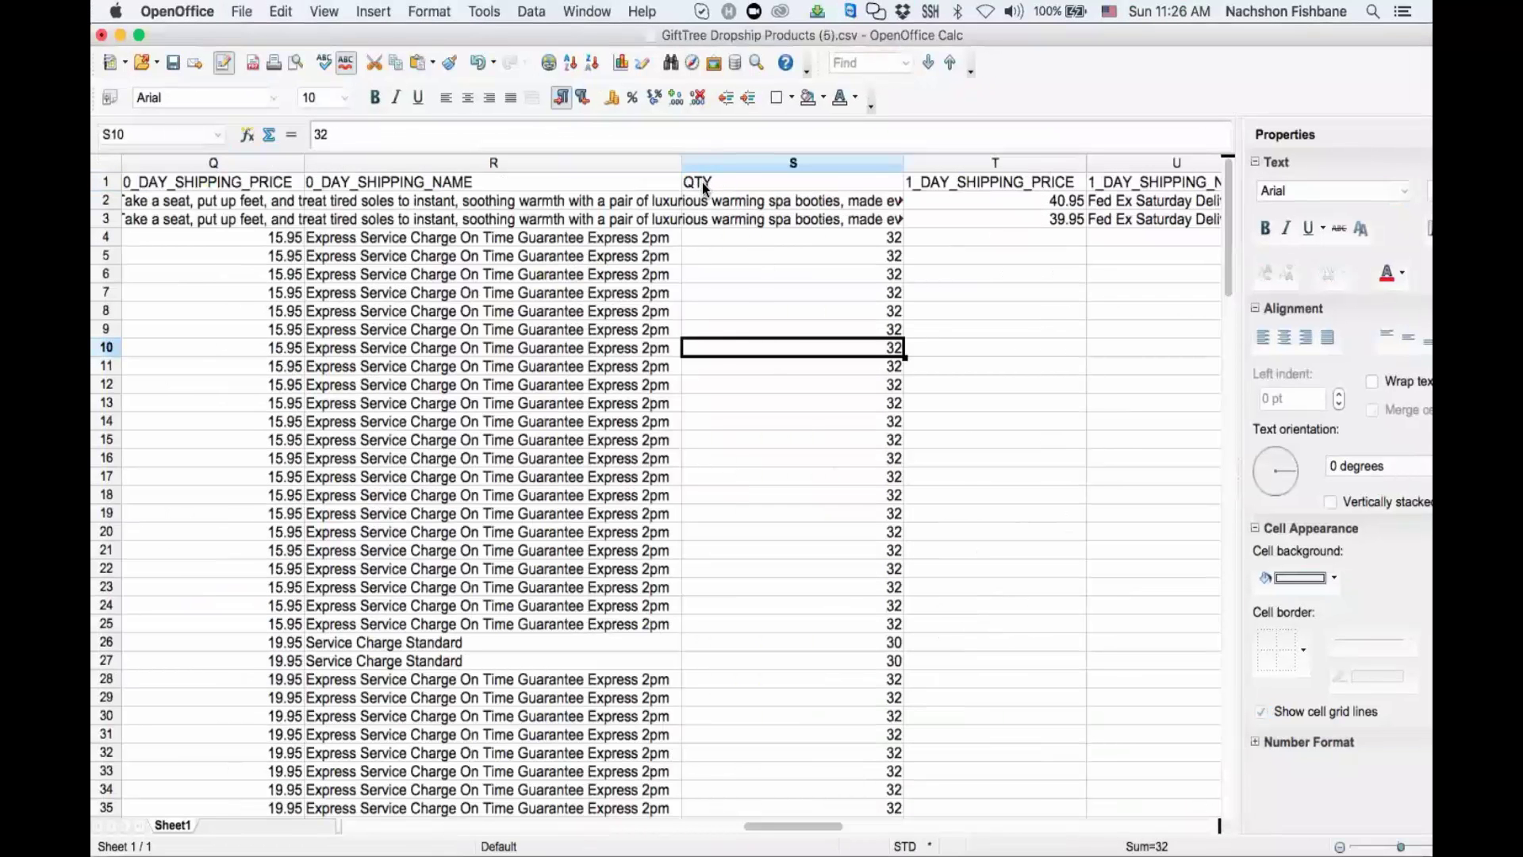
double_click(699, 182)
key("super+c")
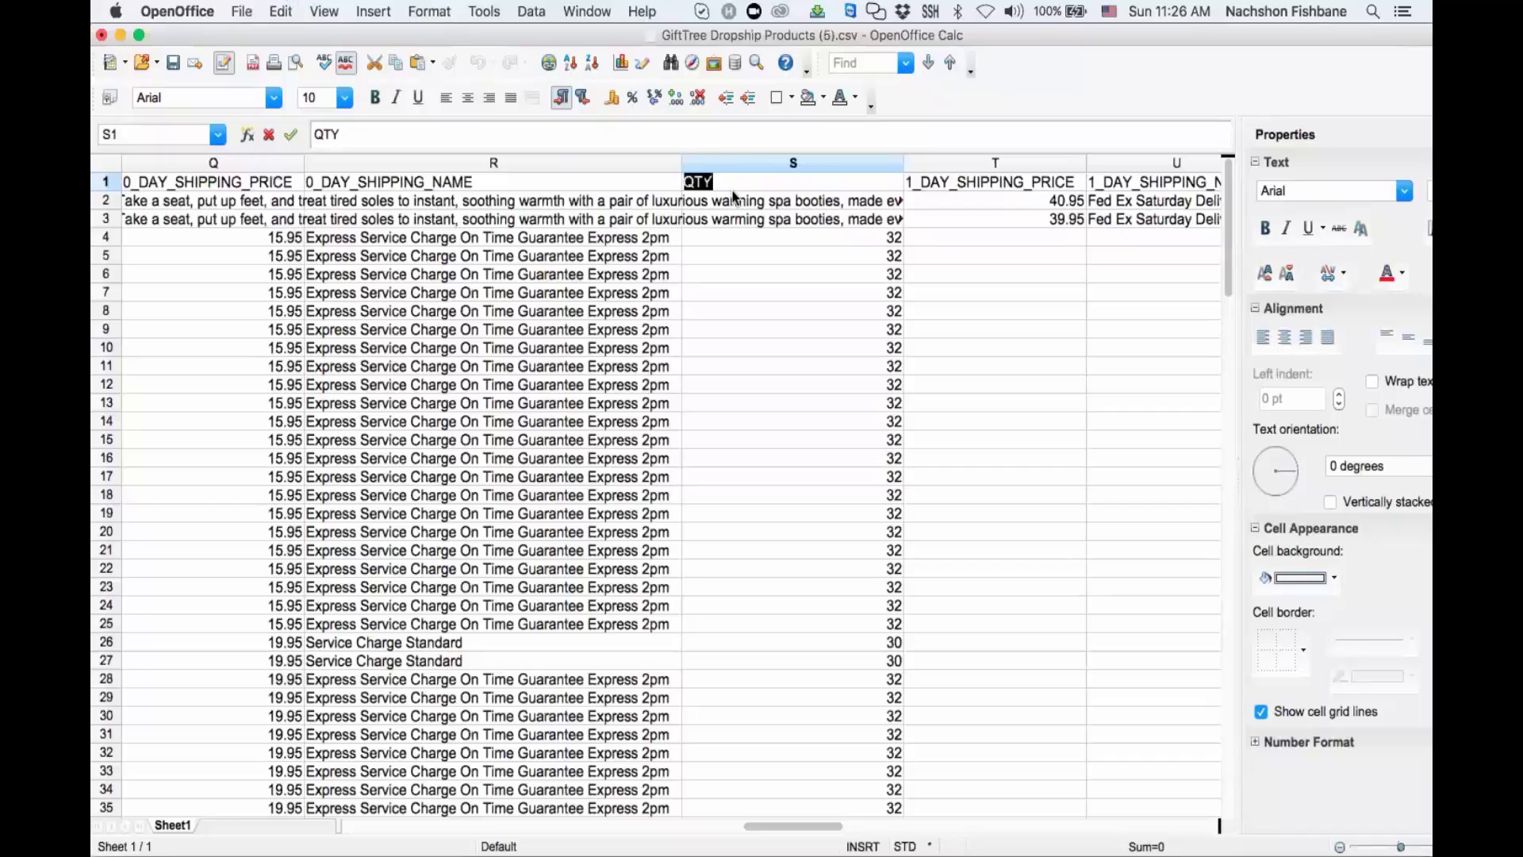
key("super+Tab")
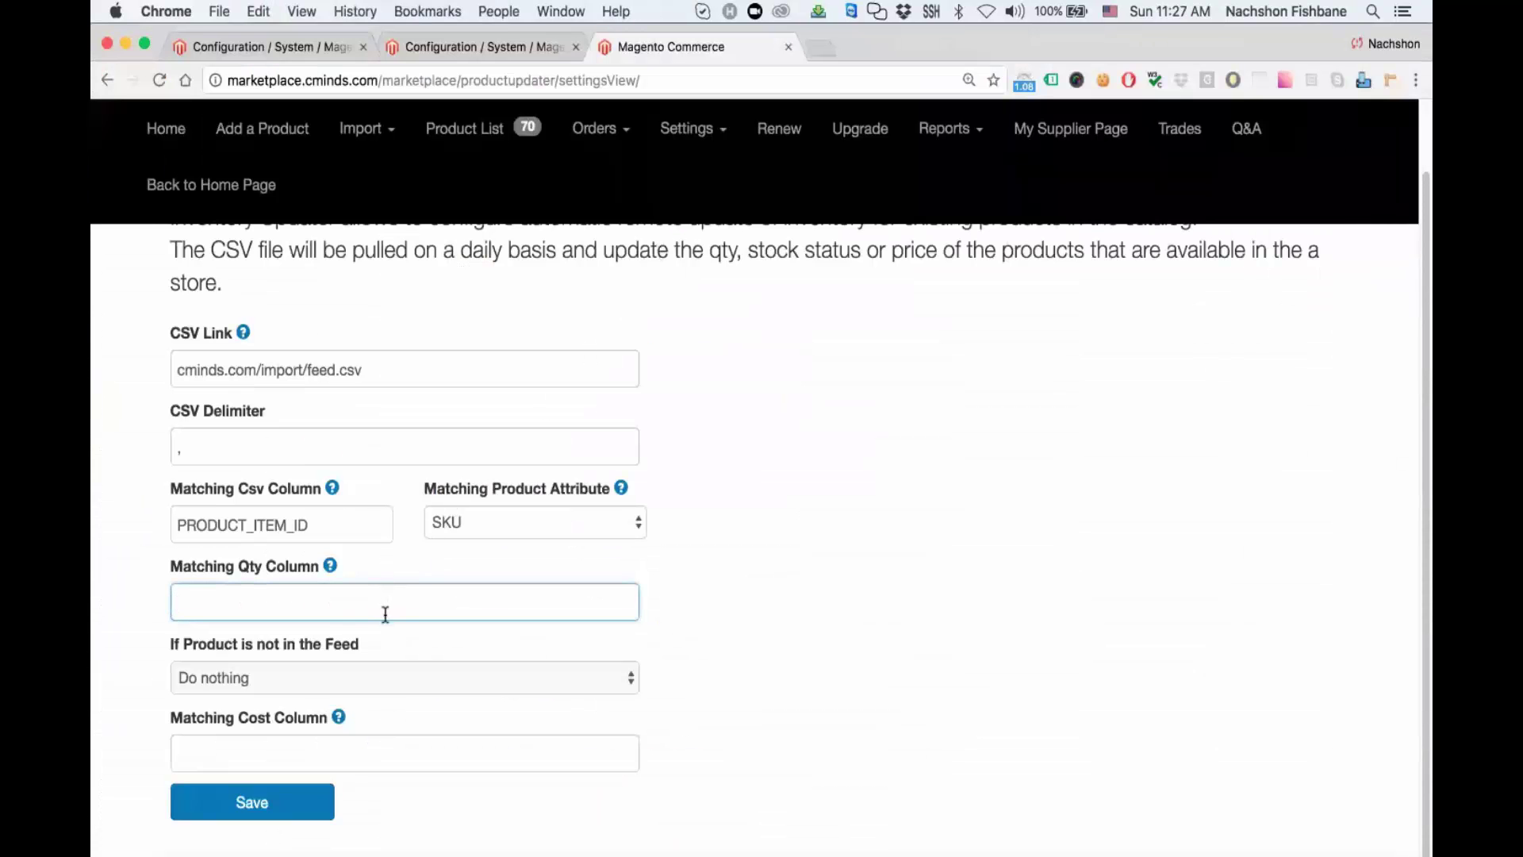
key("super+v")
left_click(478, 152)
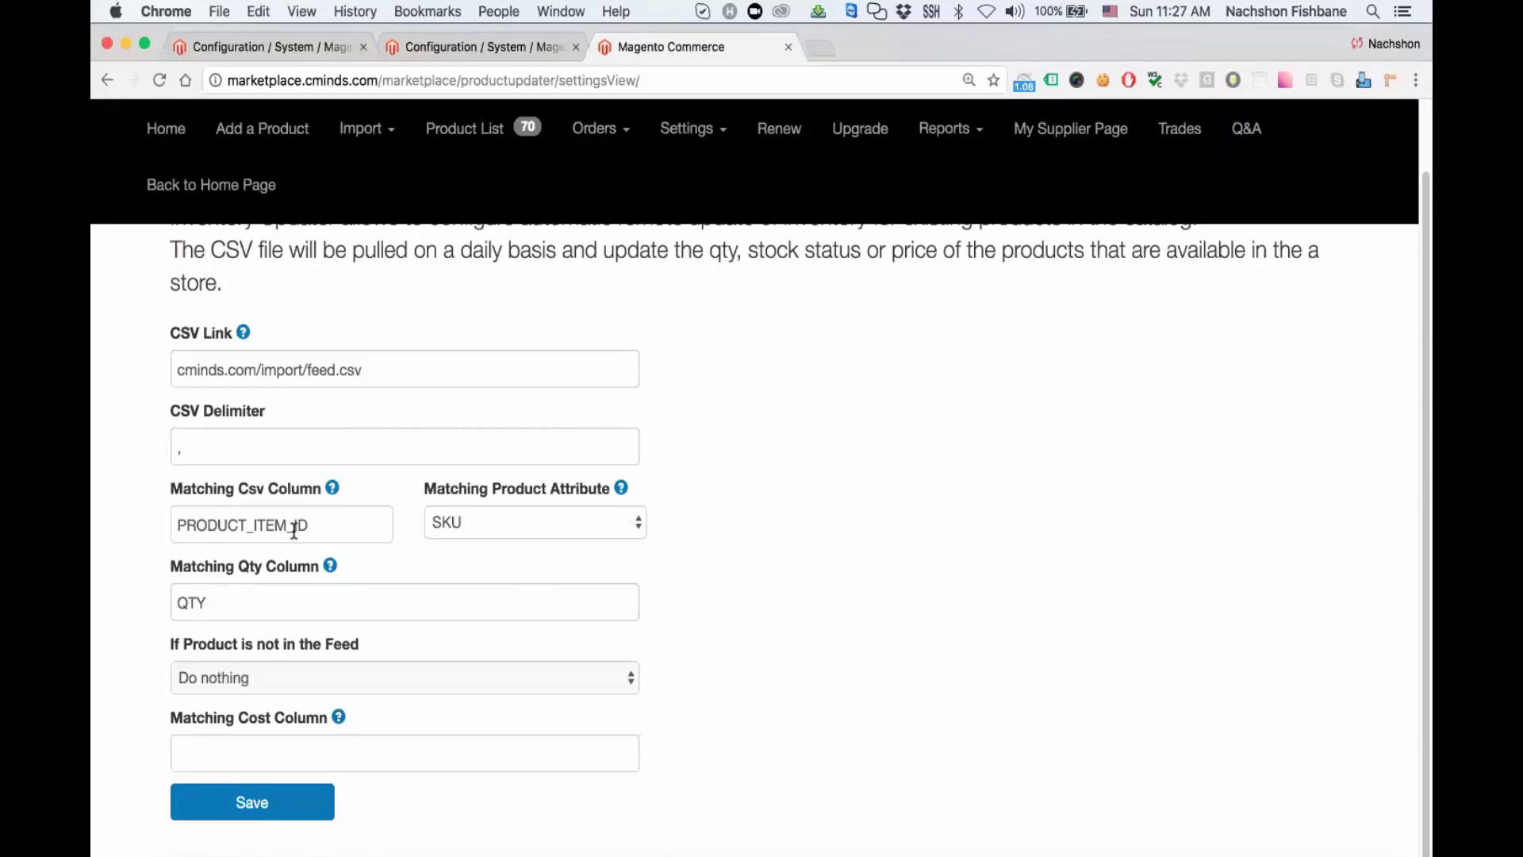
left_click(266, 687)
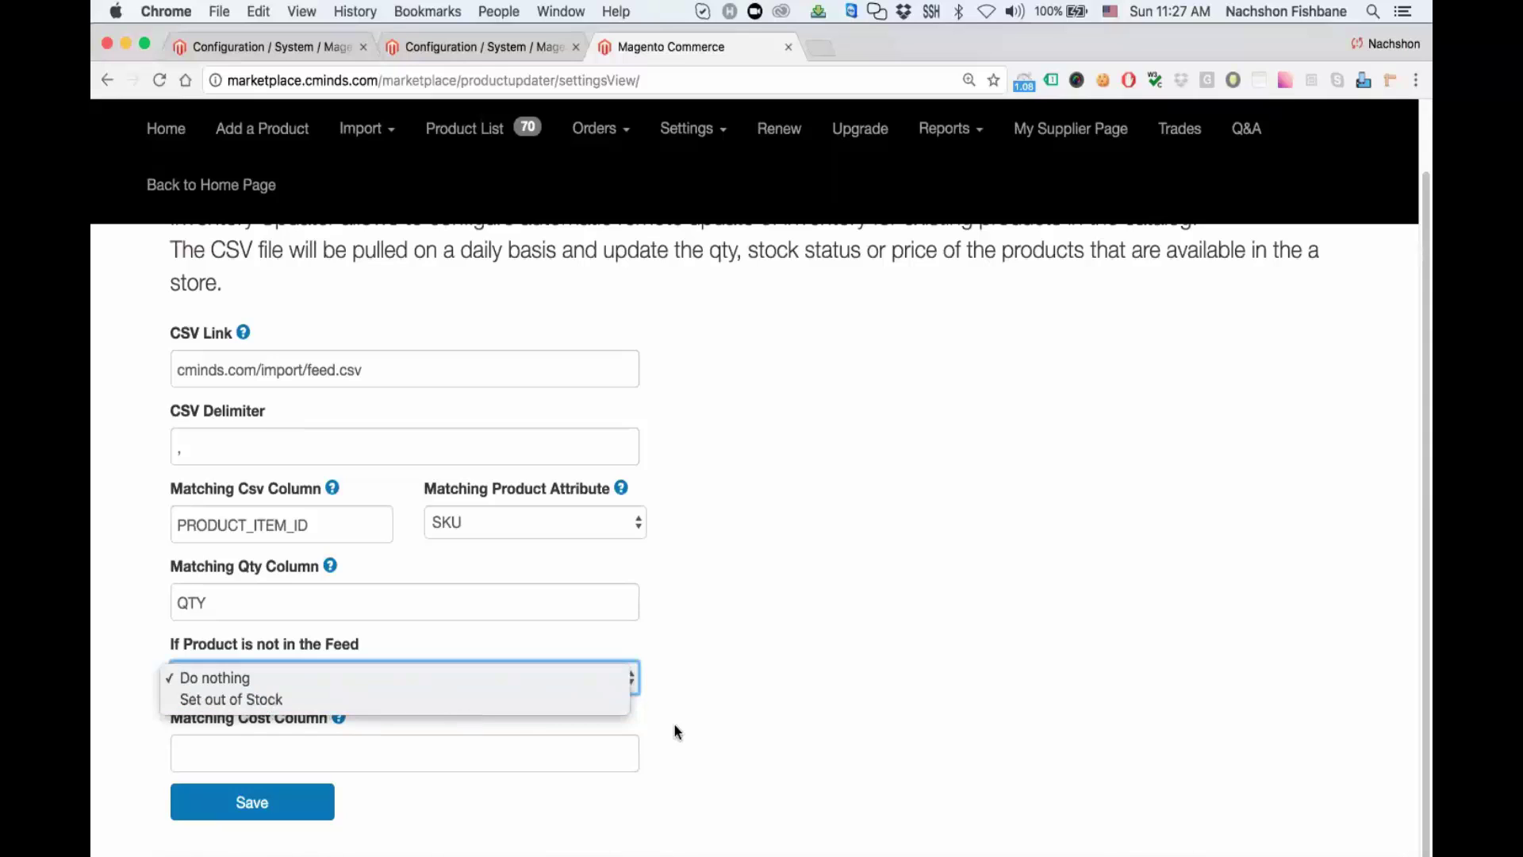
left_click(781, 722)
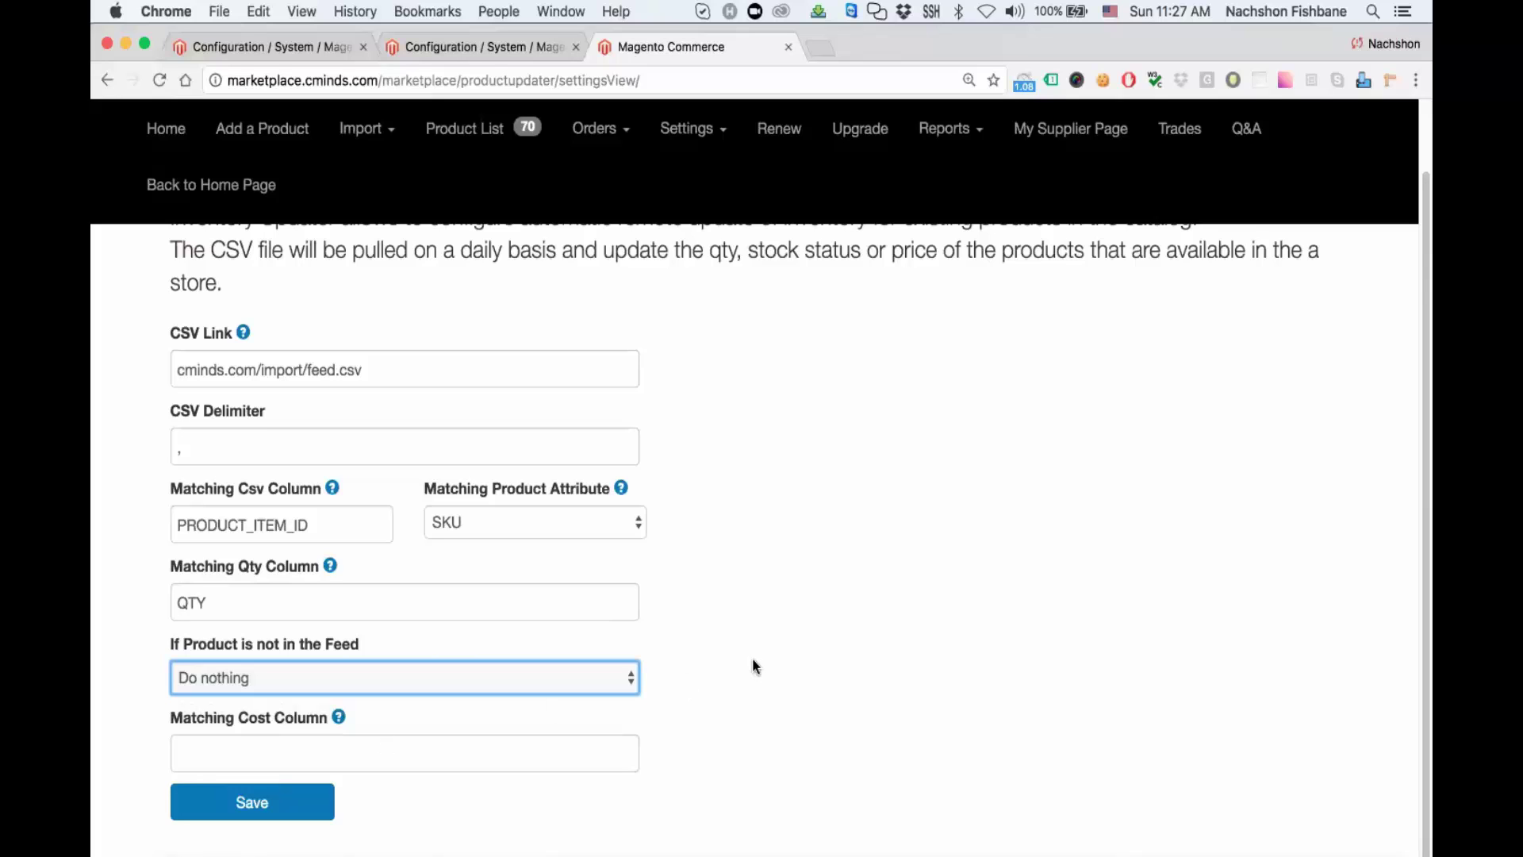
Step: Copy the RT_PRICE header from the OpenOffice Calc sheet into the Matching Cost Column
key("super+Tab")
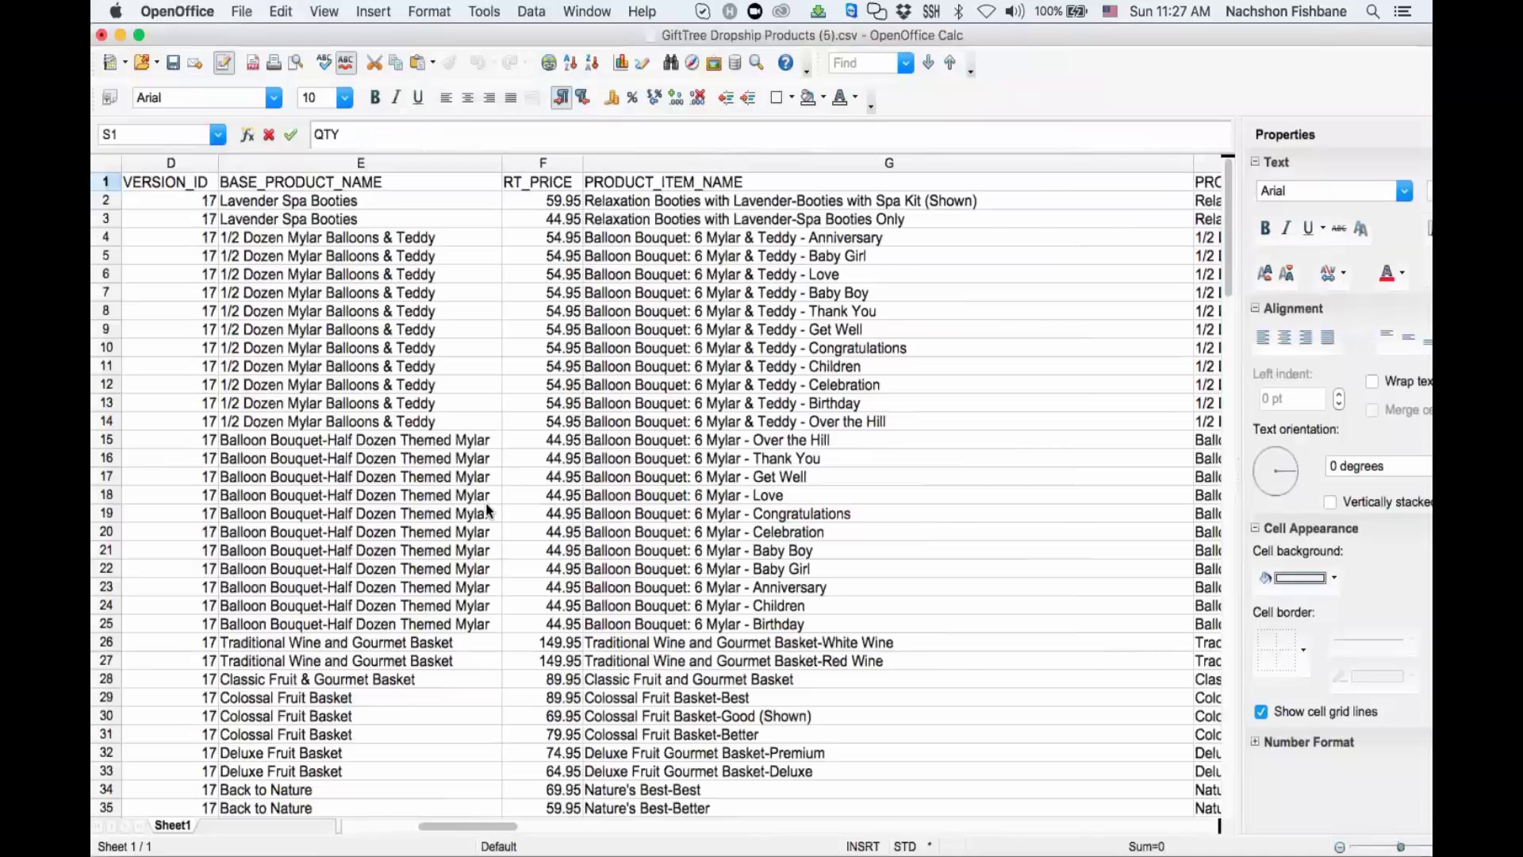
left_click(538, 180)
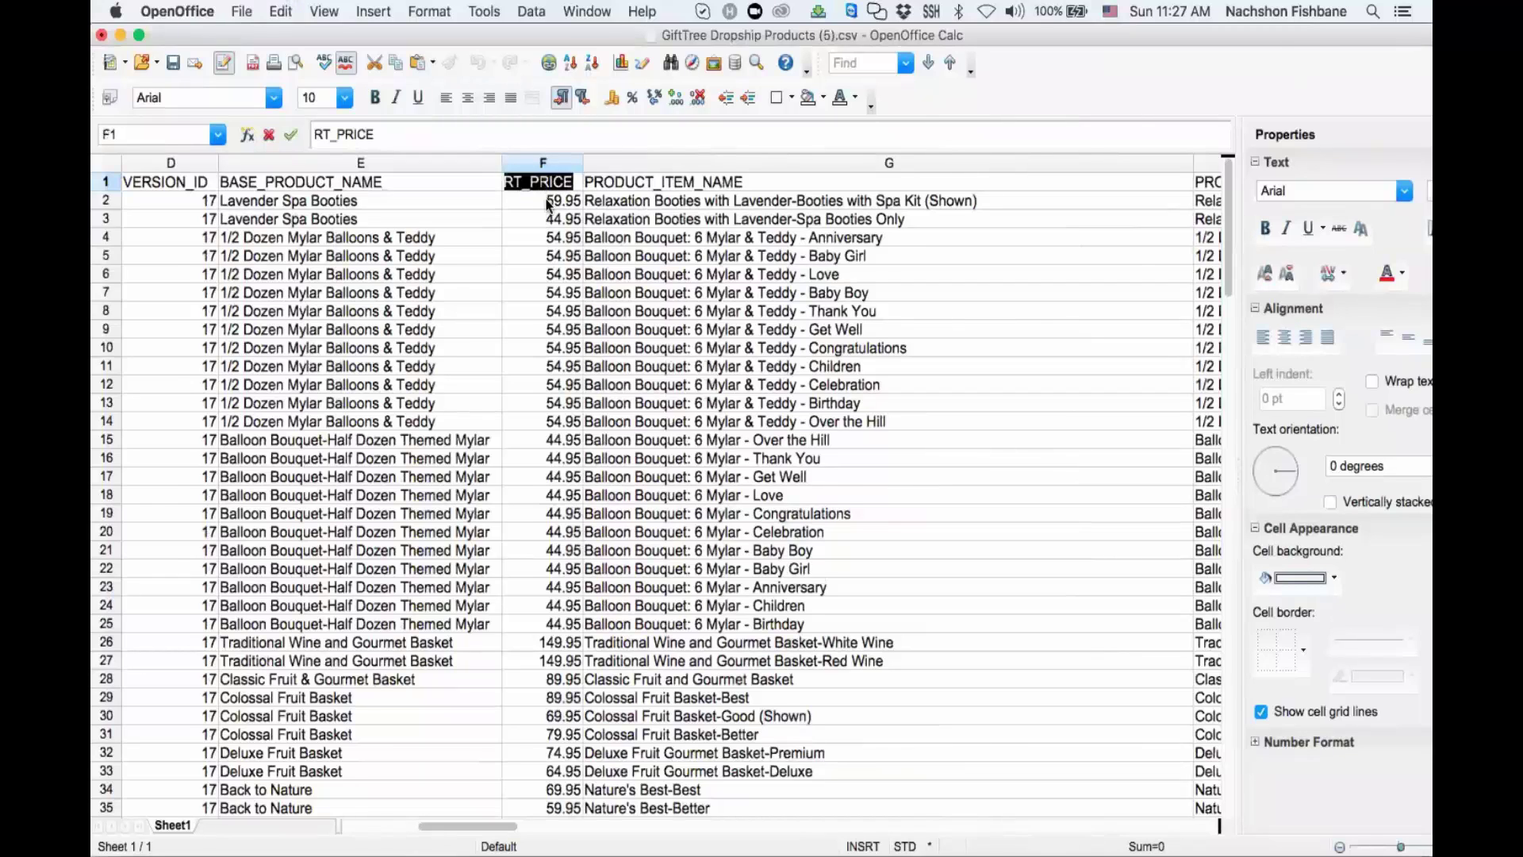
key("super+Tab")
left_click(236, 754)
type("RT_PRICE")
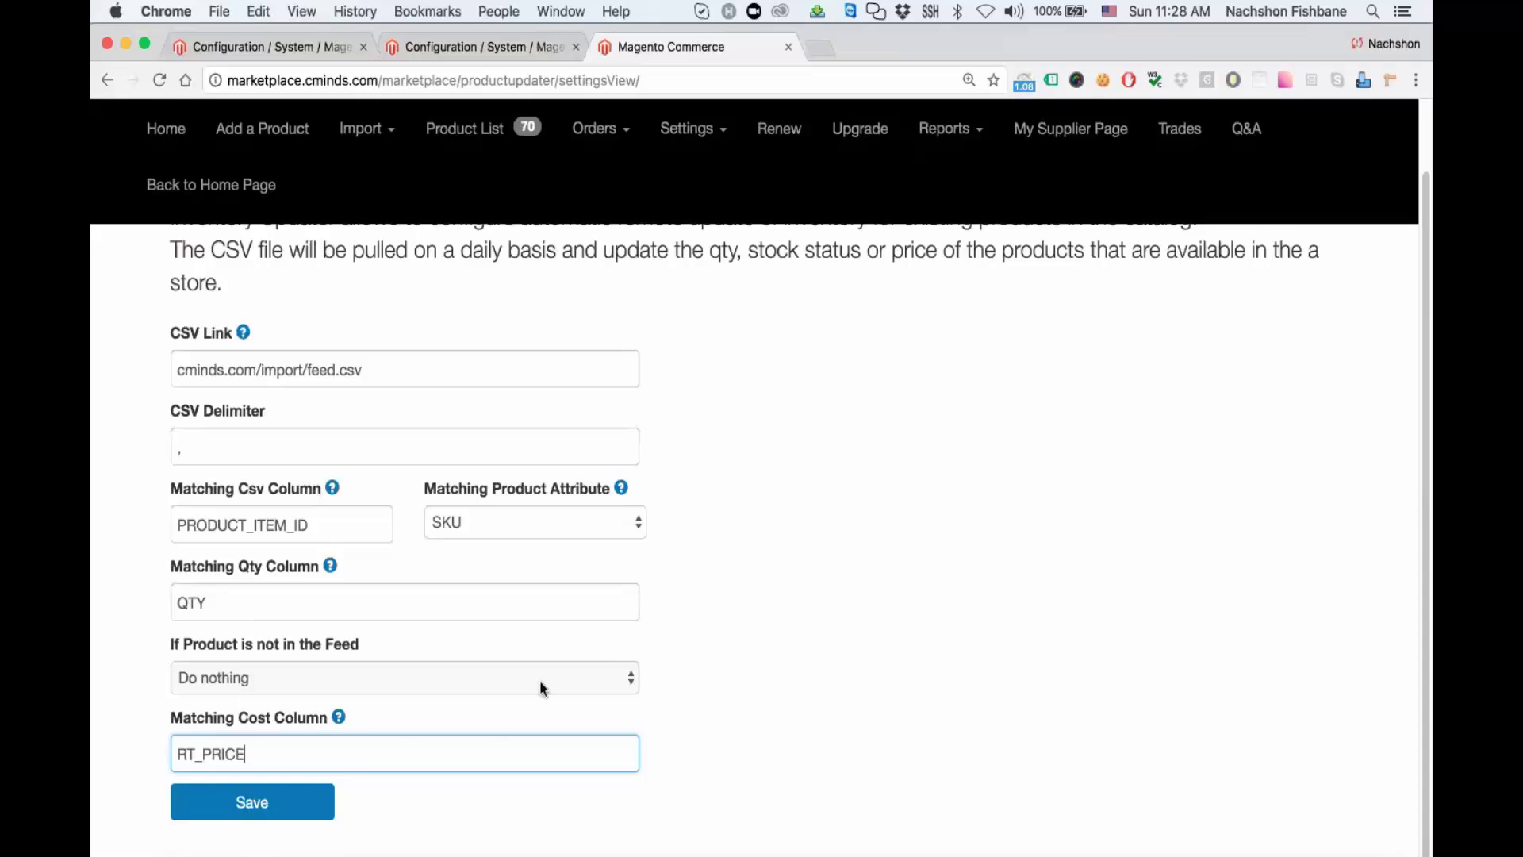
scroll(787, 663, "up", 2)
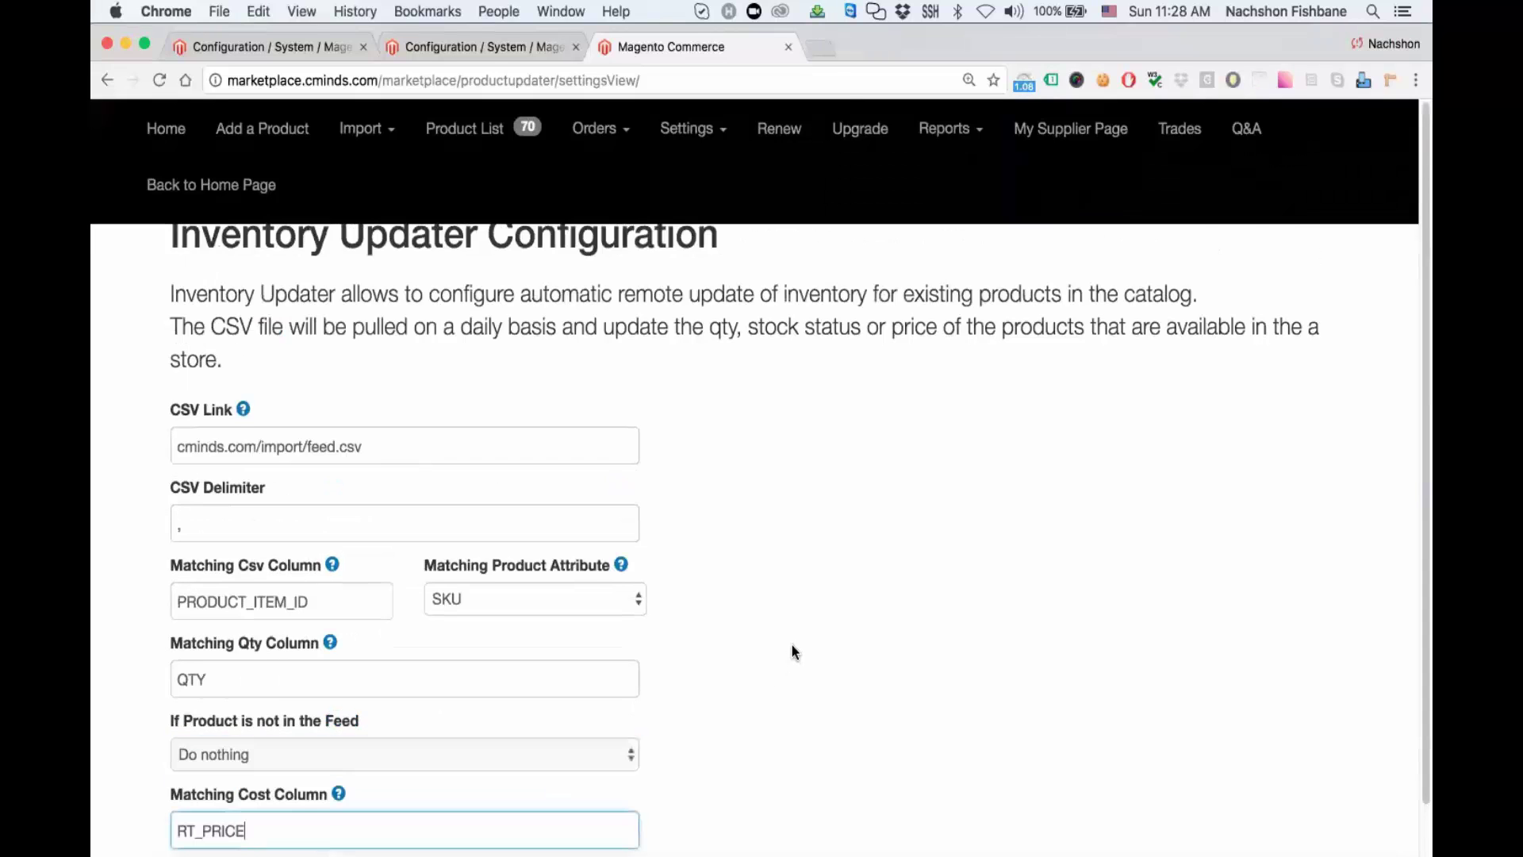
scroll(793, 654, "down", 2)
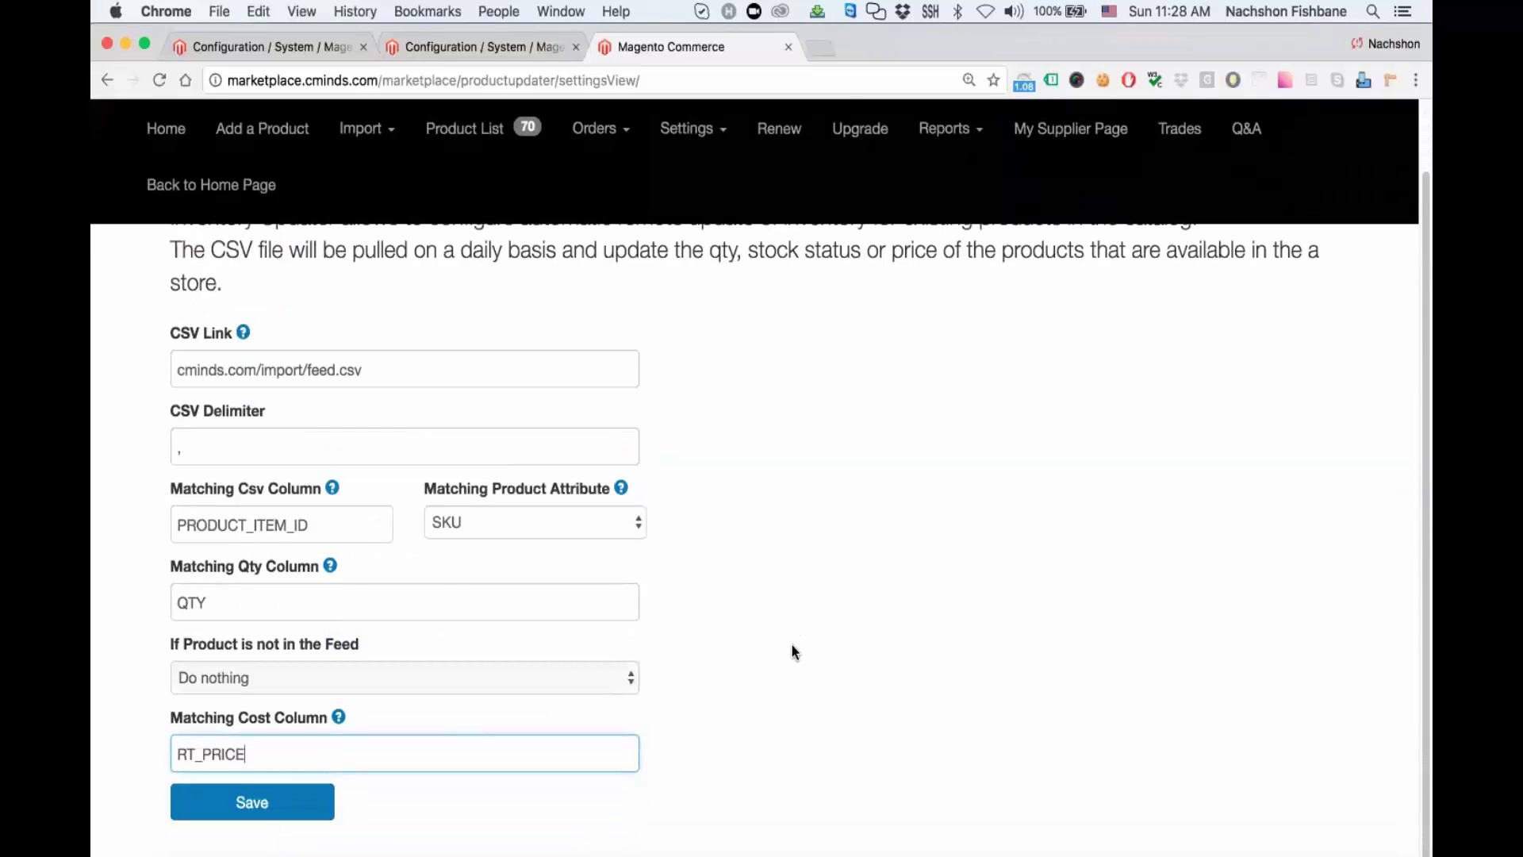